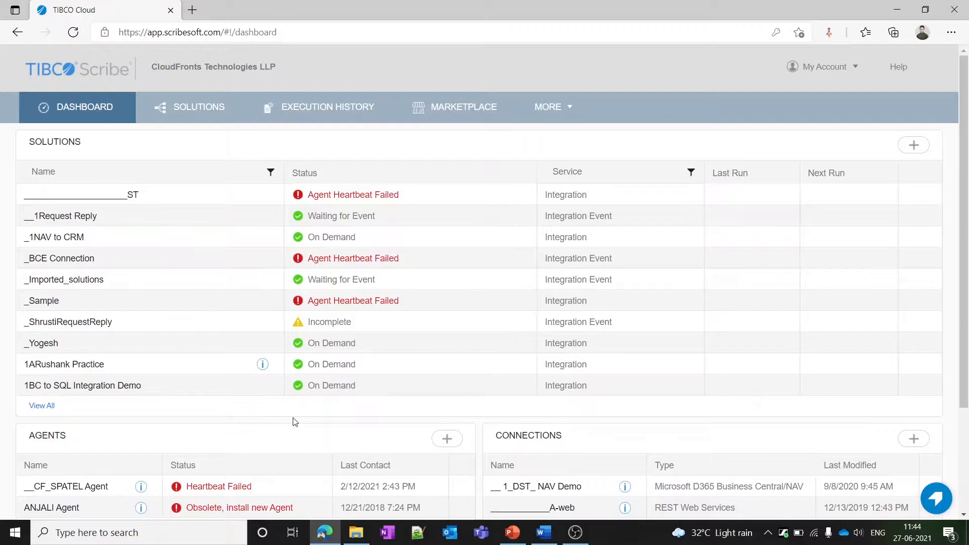
Look over the dashboard's solutions, agents and connections, and view the on-premise agent installation dialog before closing it.
scroll(355, 424, "down", 1)
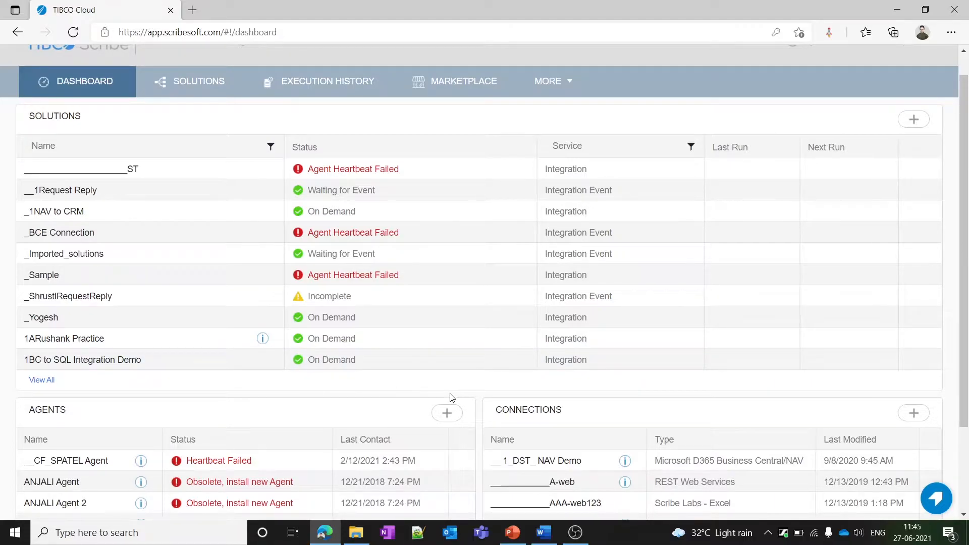
scroll(380, 410, "down", 2)
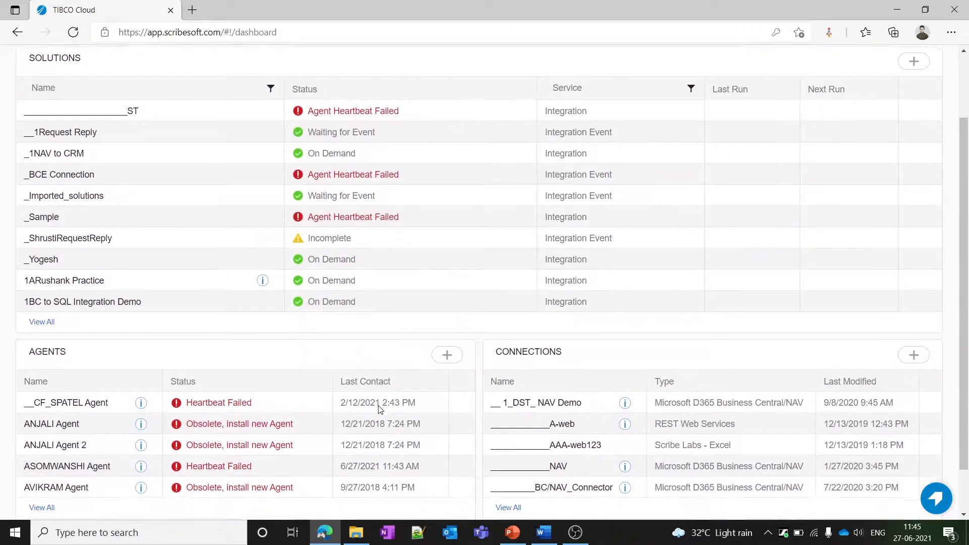
scroll(378, 310, "up", 3)
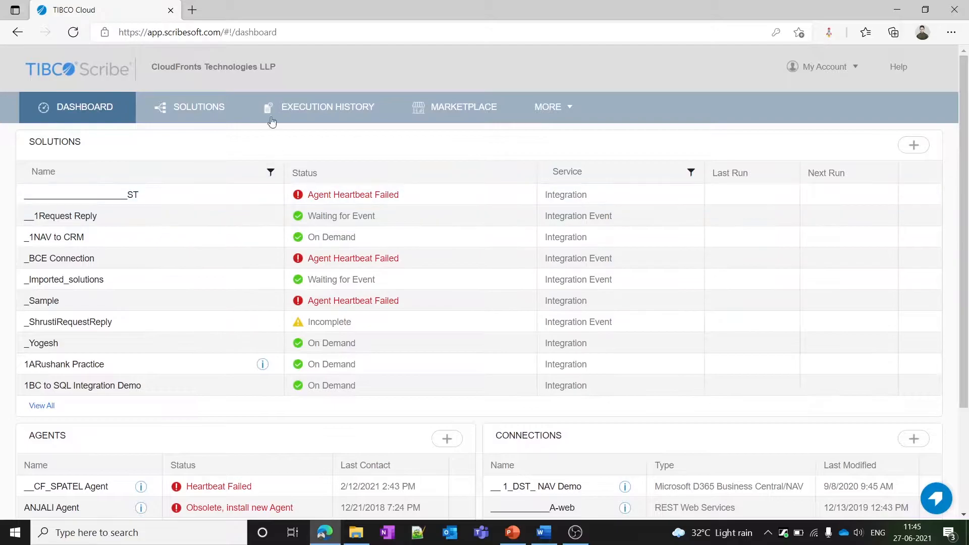
scroll(614, 303, "down", 3)
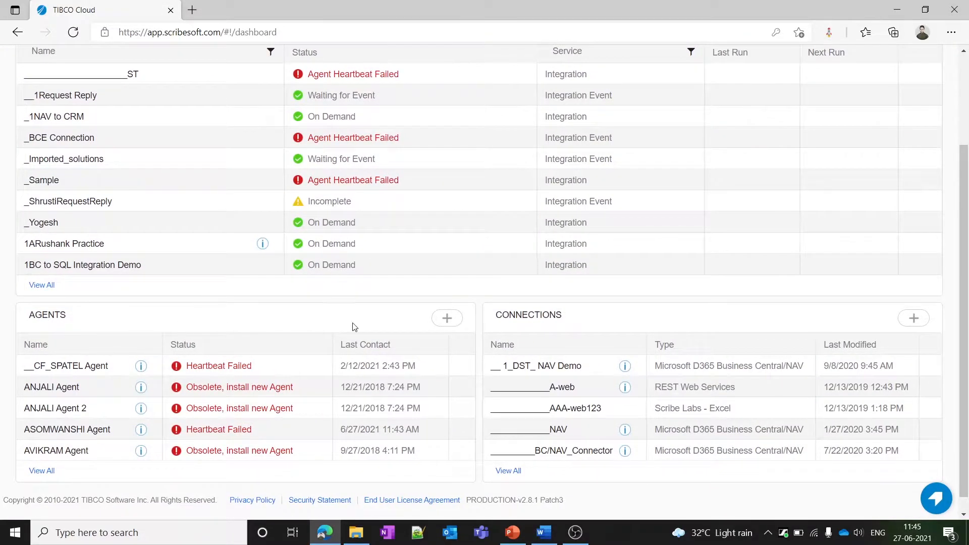
left_click(449, 317)
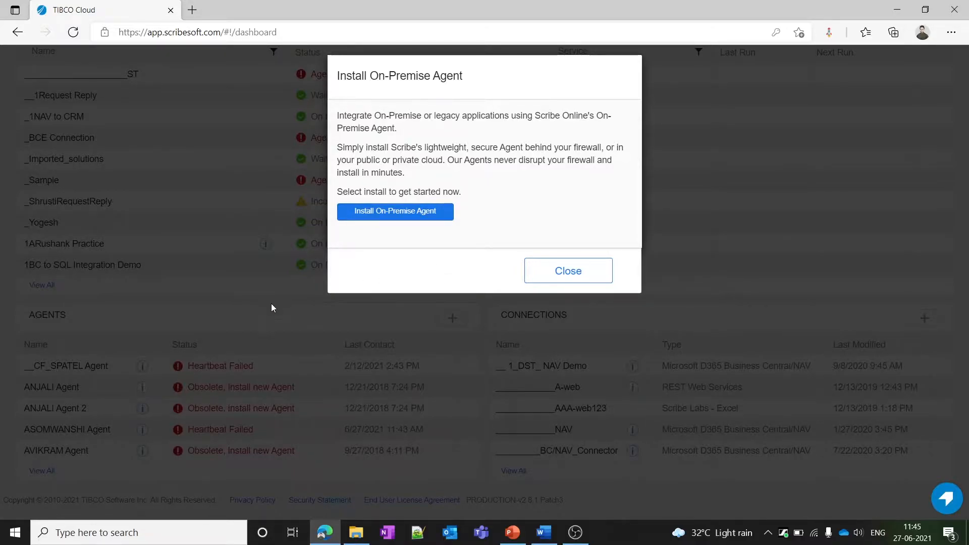
left_click(595, 272)
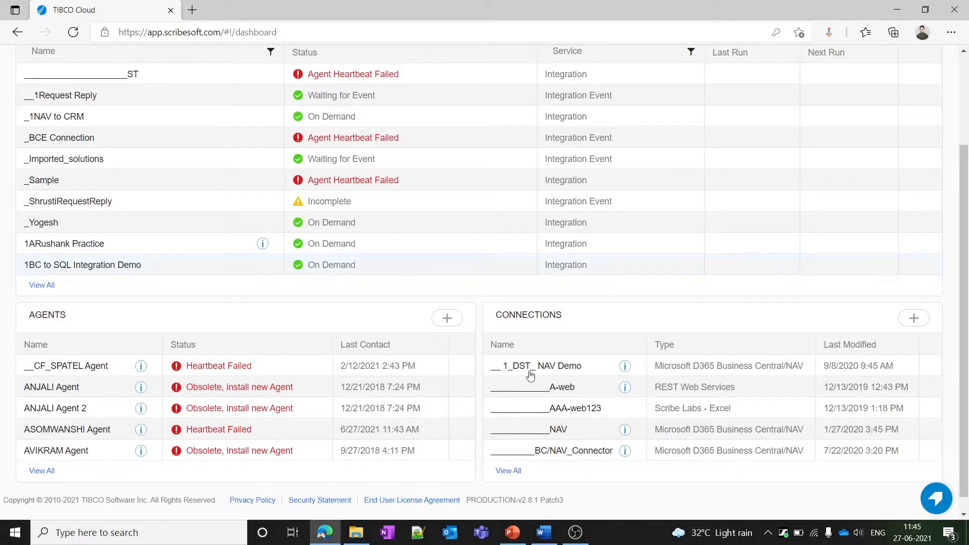
Switch to the PowerPoint slide show and review the agent key, System Configuration Check and Destination Folder slides.
left_click(517, 539)
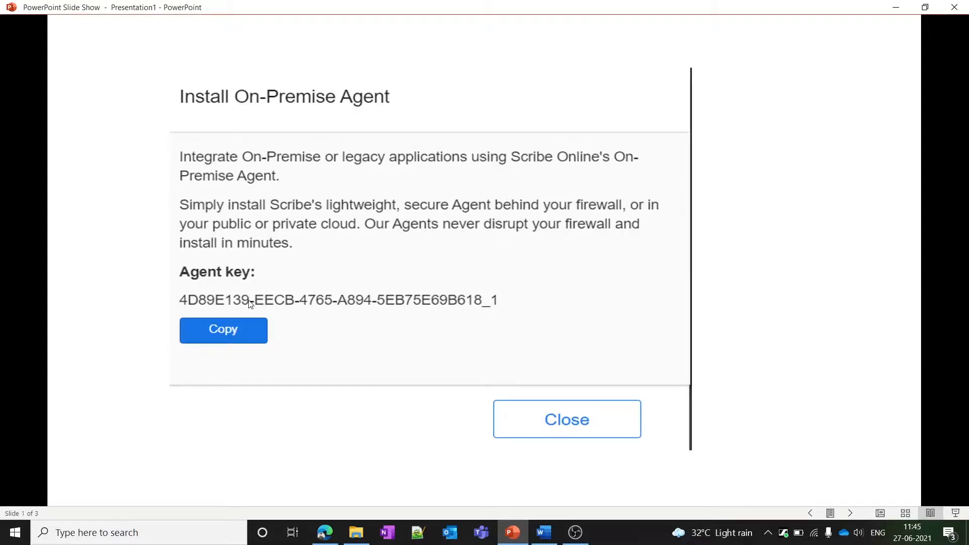
key("Right")
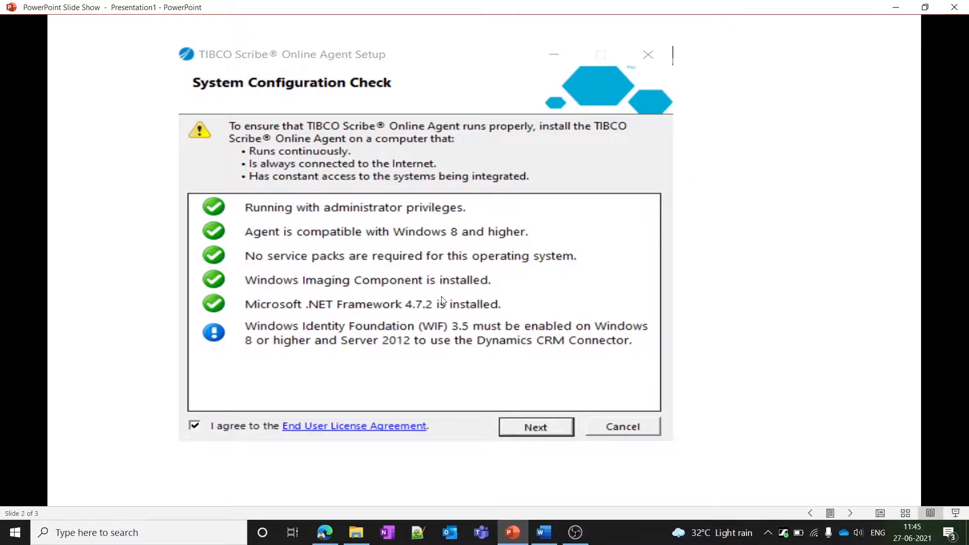
key("Right")
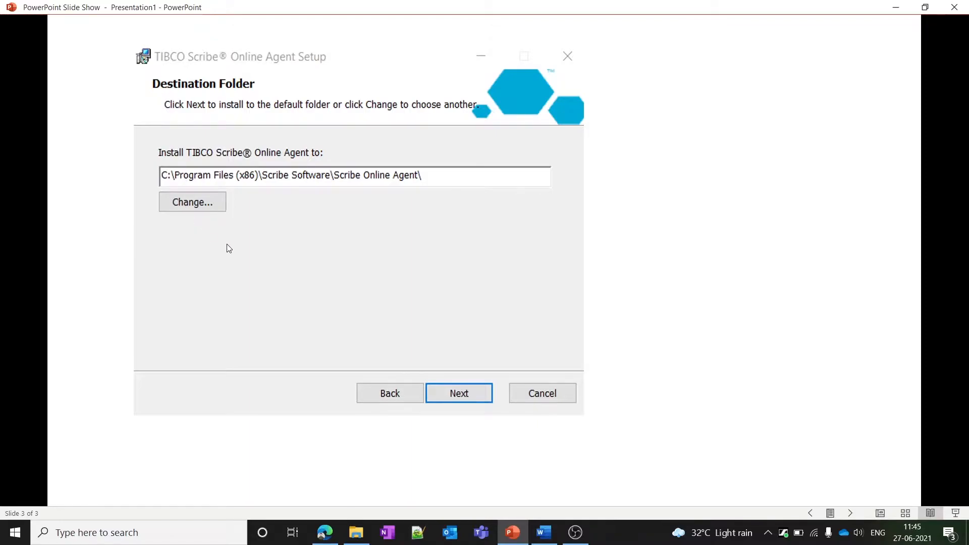
left_click(893, 7)
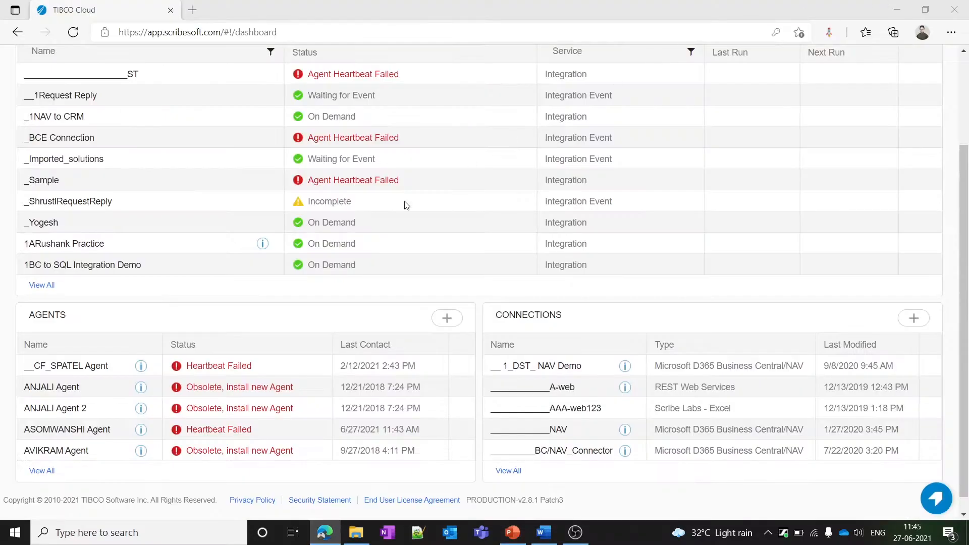
View the full list of agents with their statuses and return to the dashboard.
left_click(38, 472)
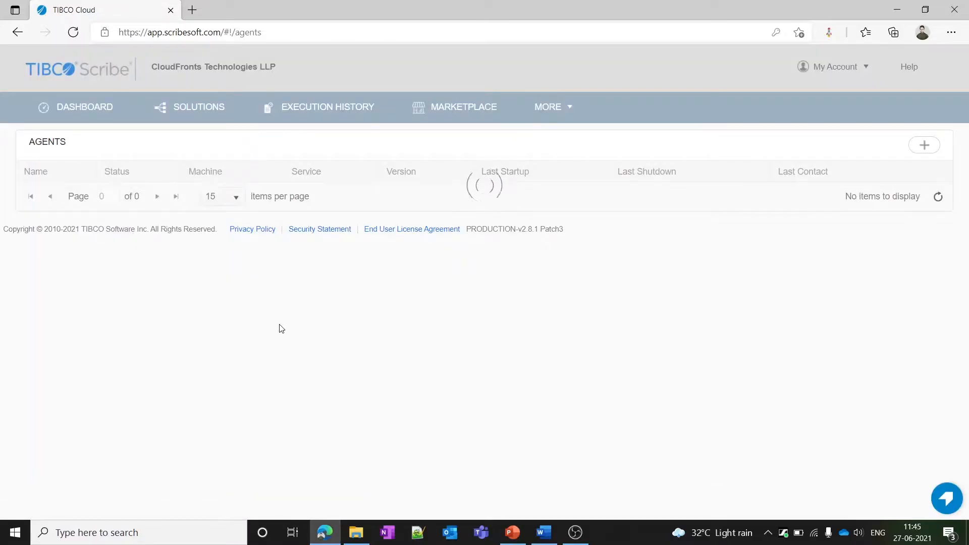
scroll(141, 280, "down", 1)
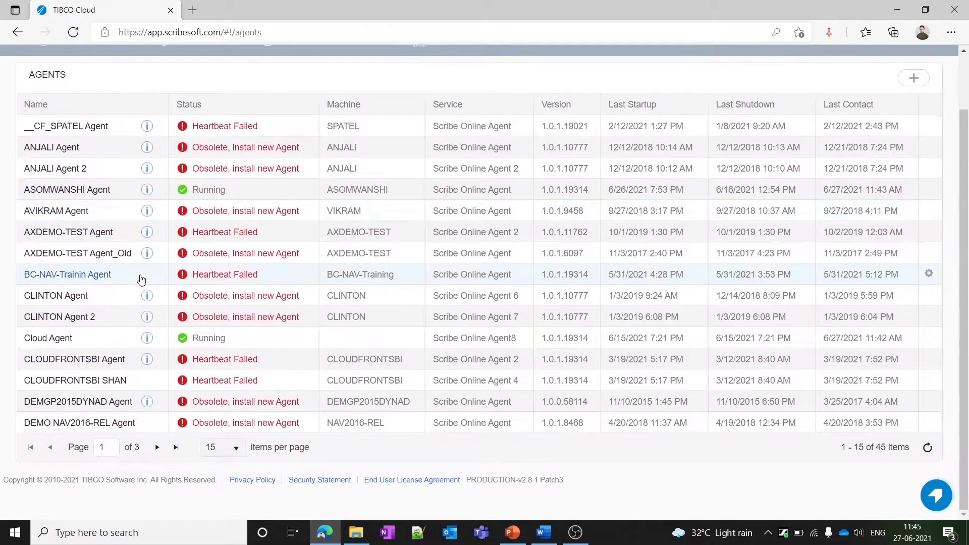
key("alt+Left")
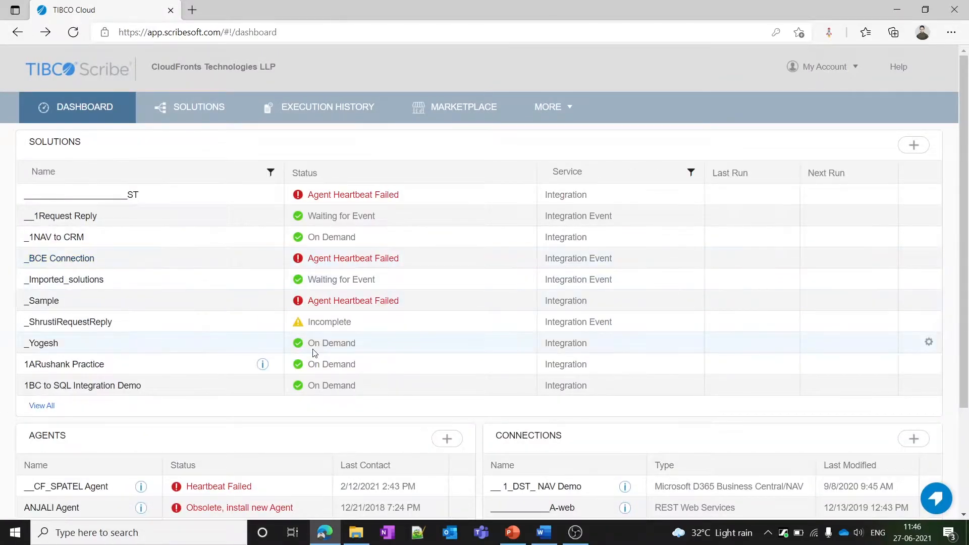
scroll(313, 350, "down", 2)
scroll(315, 350, "up", 2)
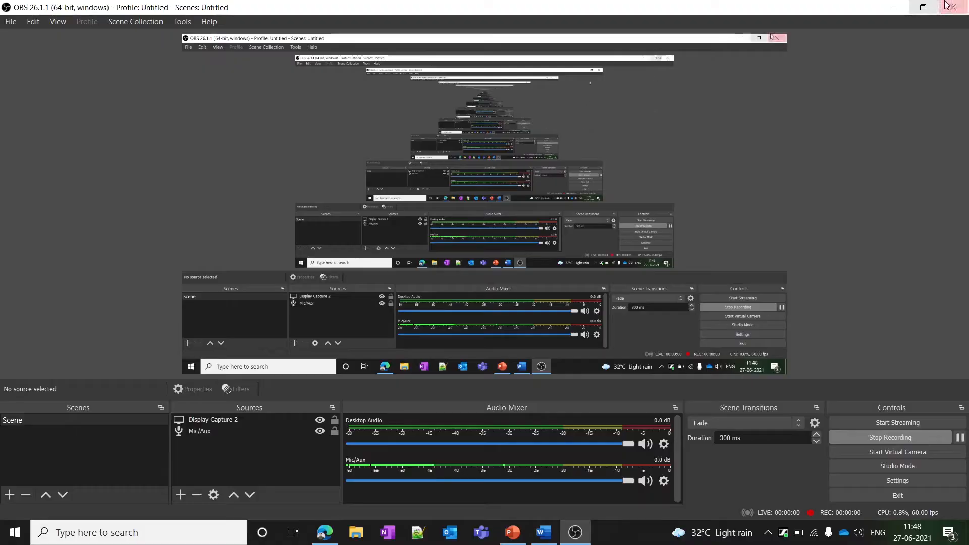
Check which solution types are offered when creating a new solution, without creating one.
left_click(894, 7)
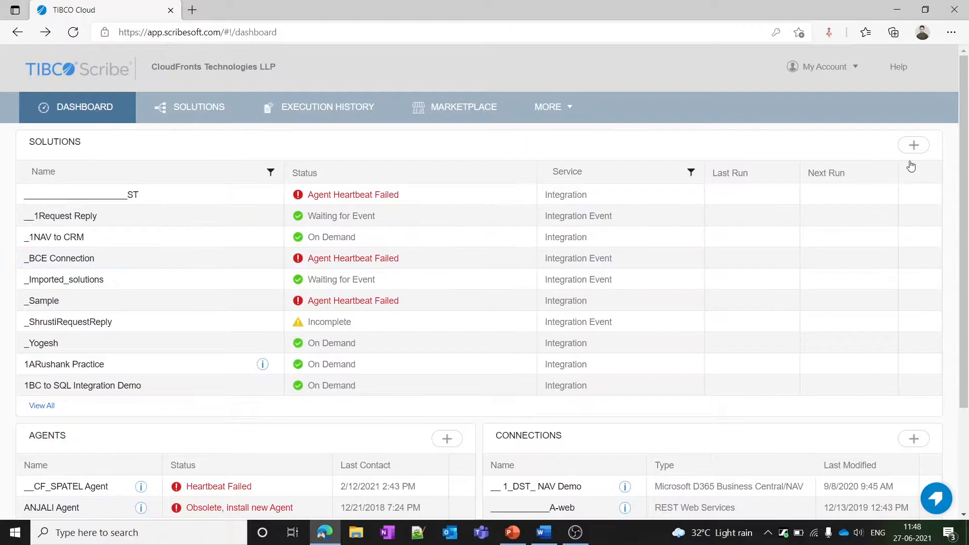
left_click(914, 145)
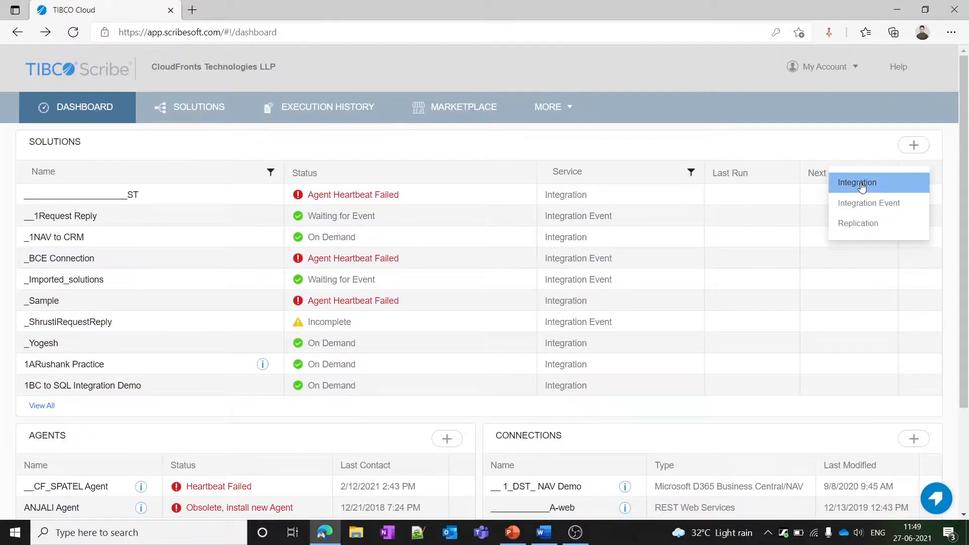
left_click(786, 144)
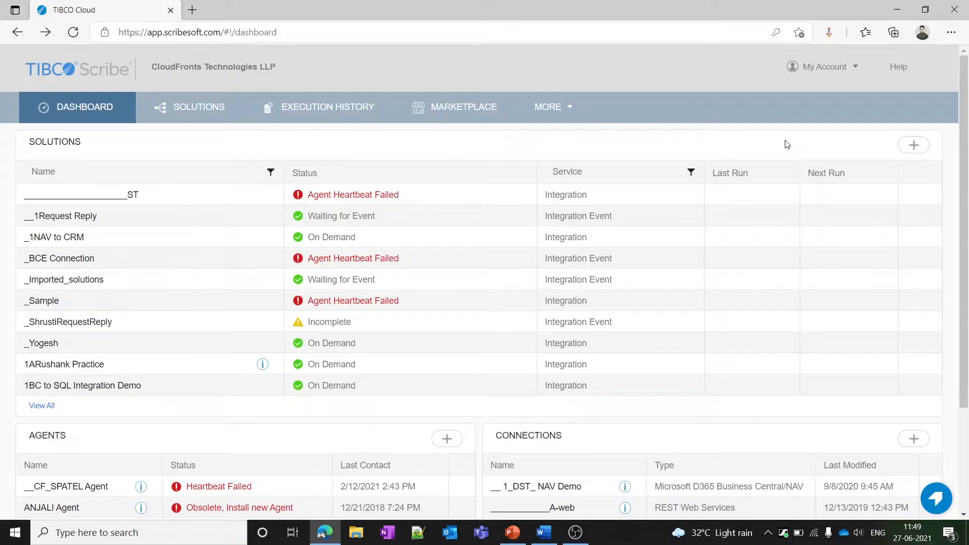
Filter the dashboard's solutions by the owner's first name and open the matching maps solution.
left_click(272, 176)
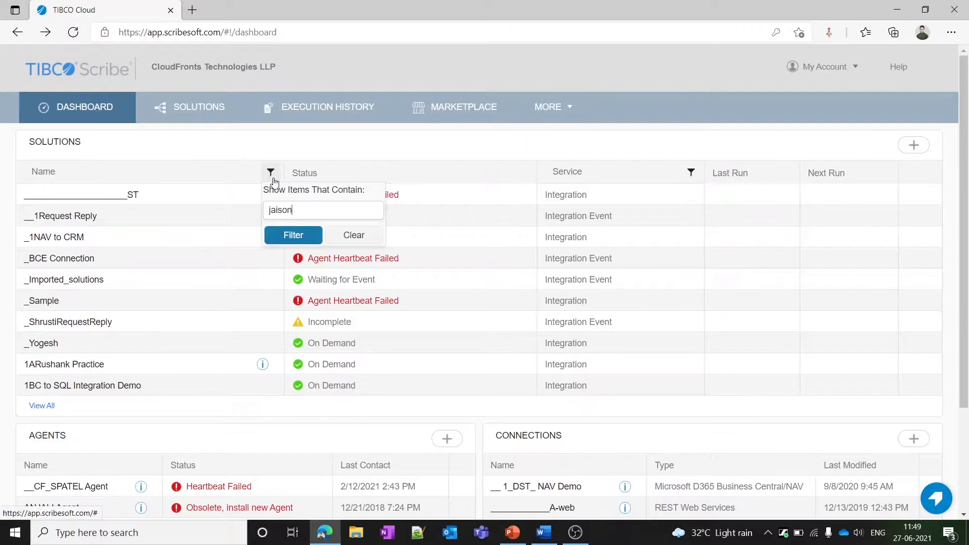
type("jaison")
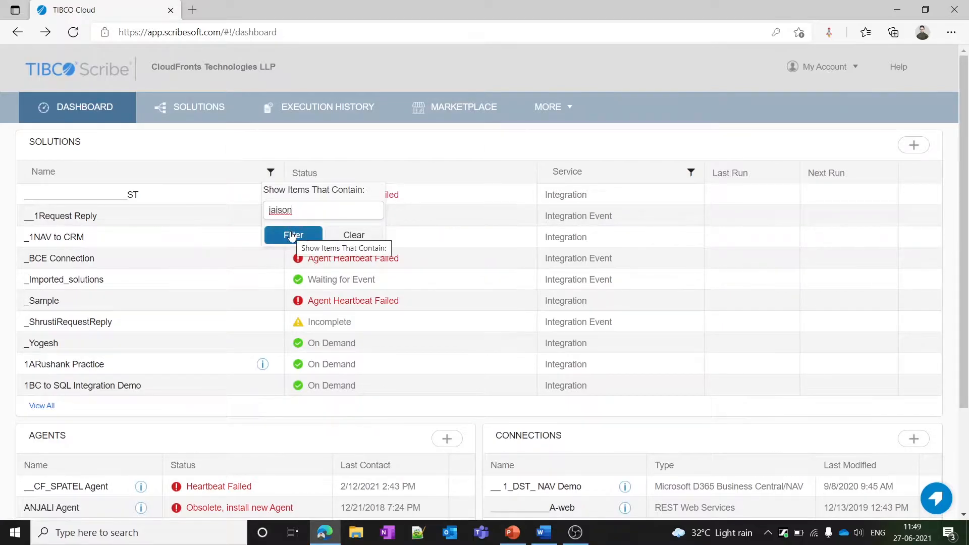
left_click(291, 235)
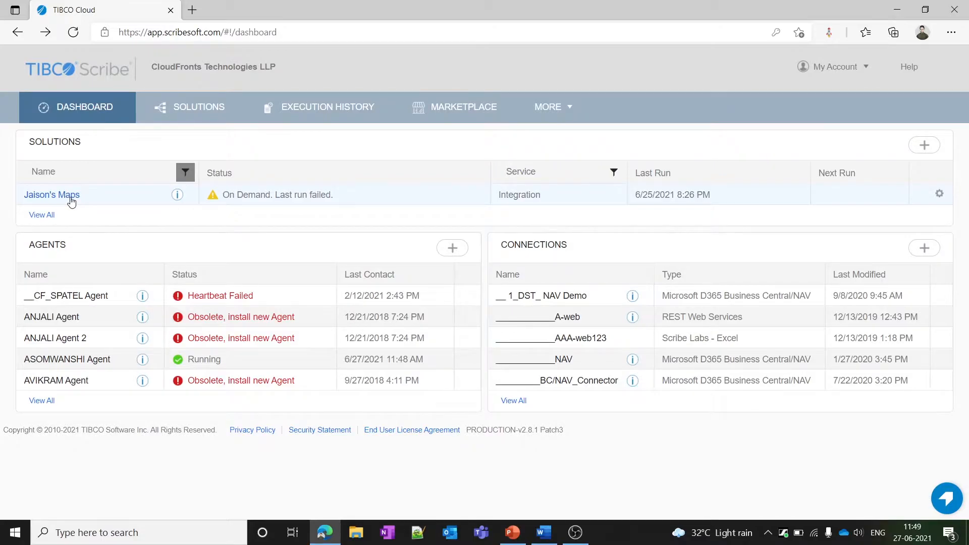
left_click(70, 199)
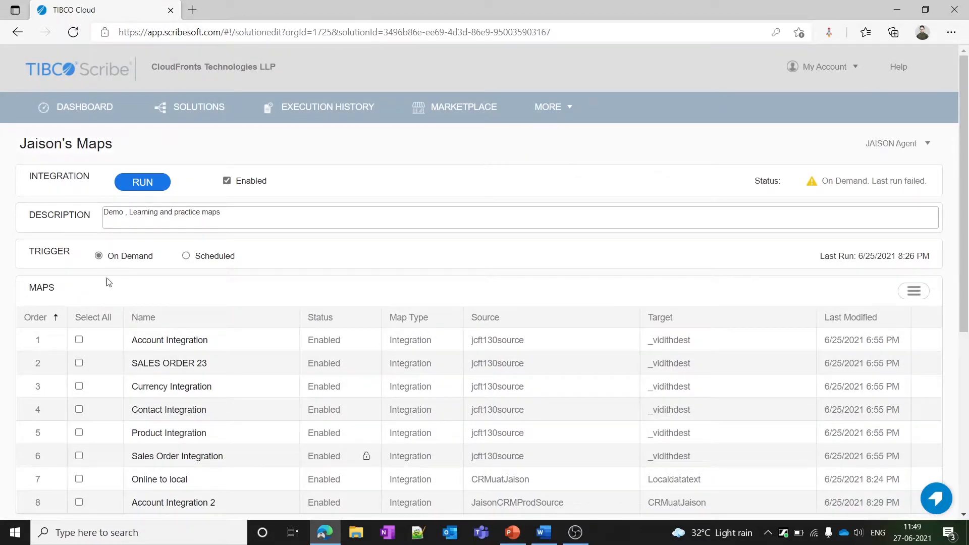
Review the solution's maps and connections, and create a new integration map in it.
scroll(127, 324, "down", 1)
scroll(127, 325, "down", 2)
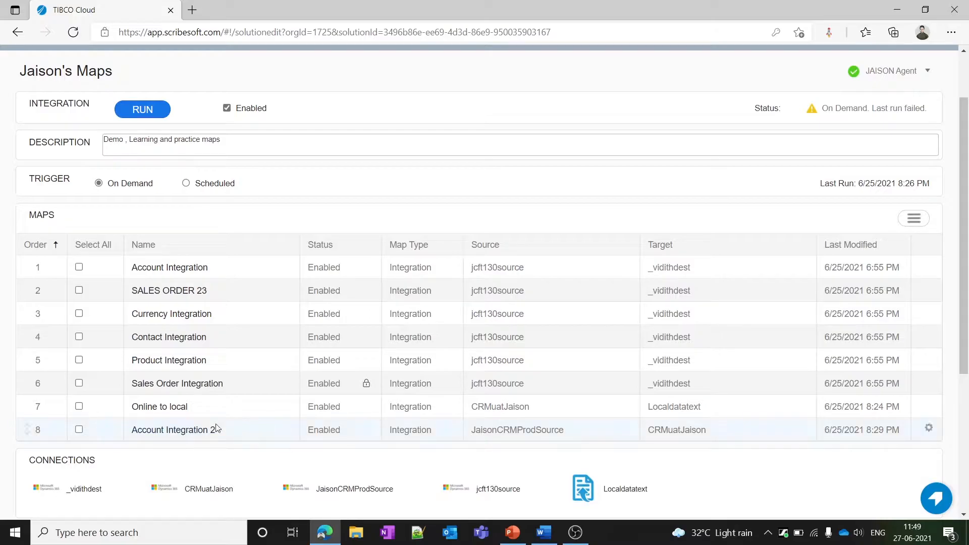
scroll(171, 467, "down", 1)
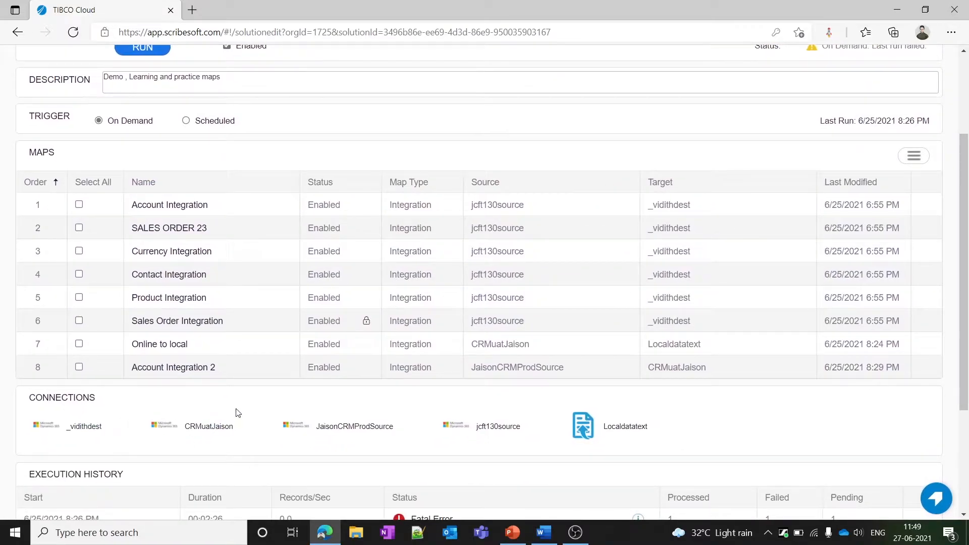
scroll(237, 412, "up", 1)
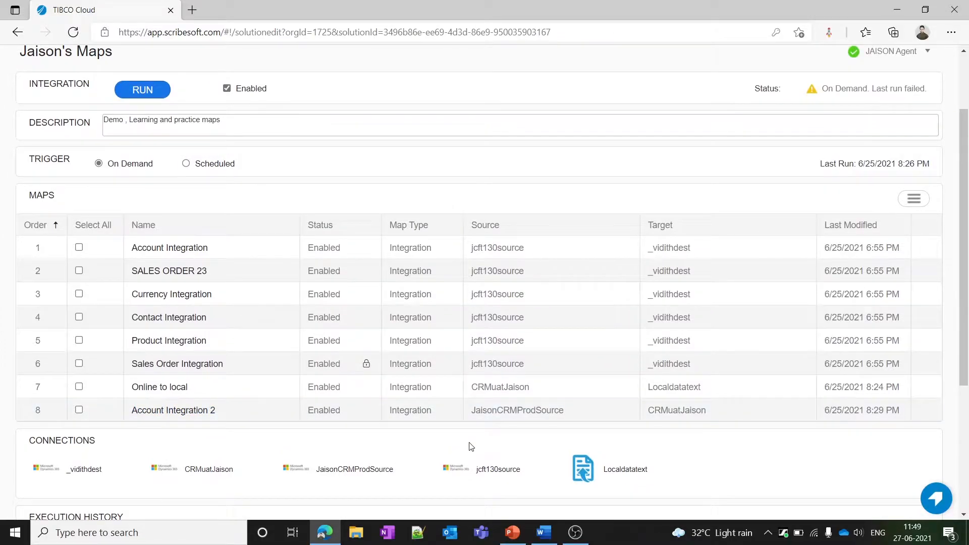
left_click(919, 207)
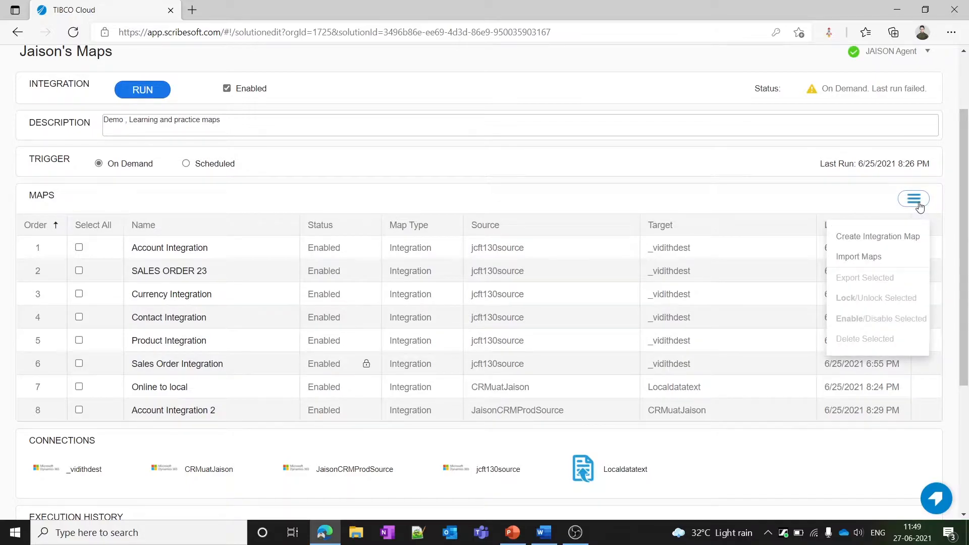
left_click(904, 237)
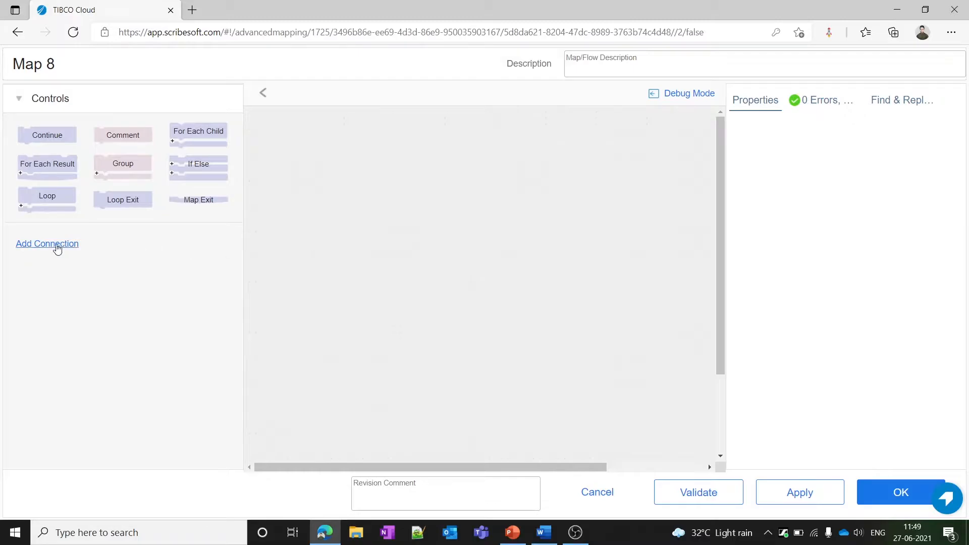
Add the owner's saved CRM UAT connection, whose name starts with CRMuat, to the new map.
left_click(46, 244)
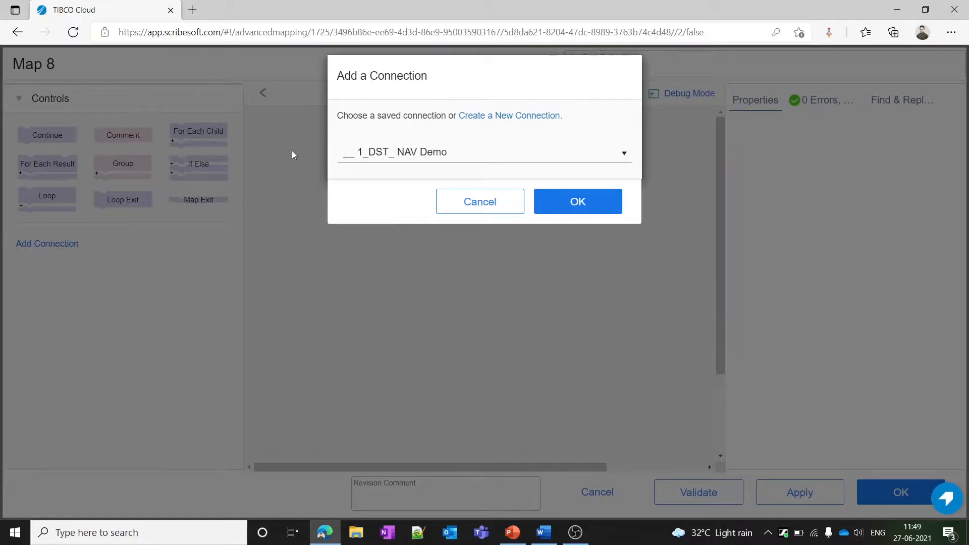
left_click(380, 158)
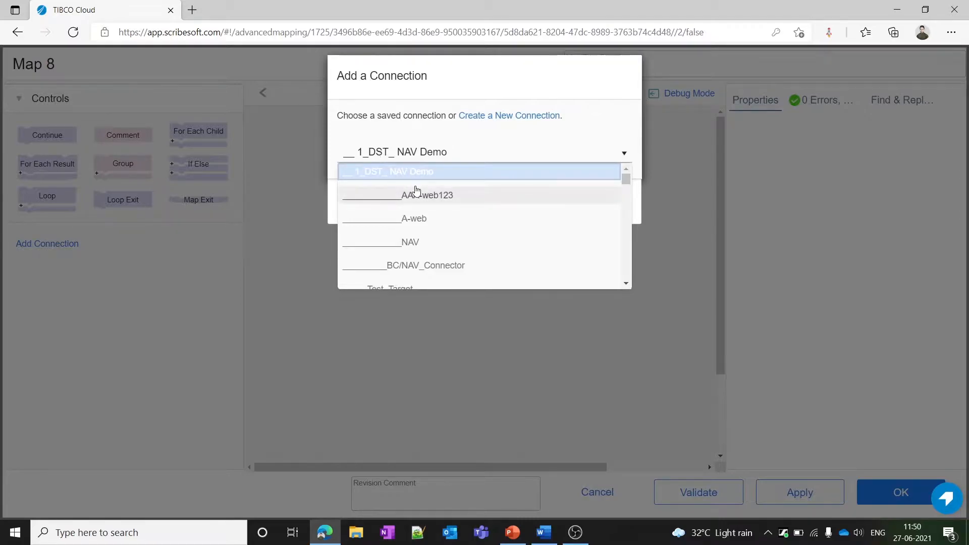
key("j")
key("c")
scroll(449, 260, "down", 3)
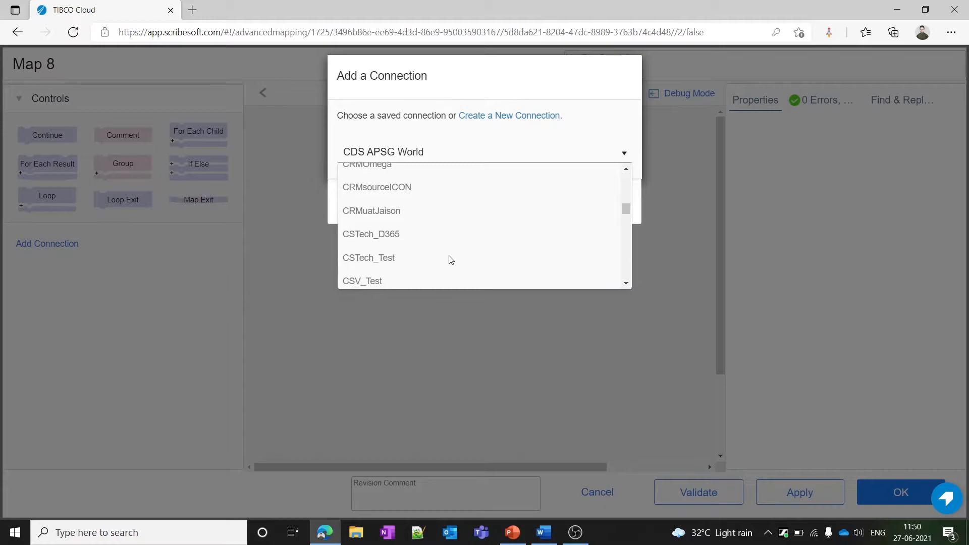
left_click(382, 212)
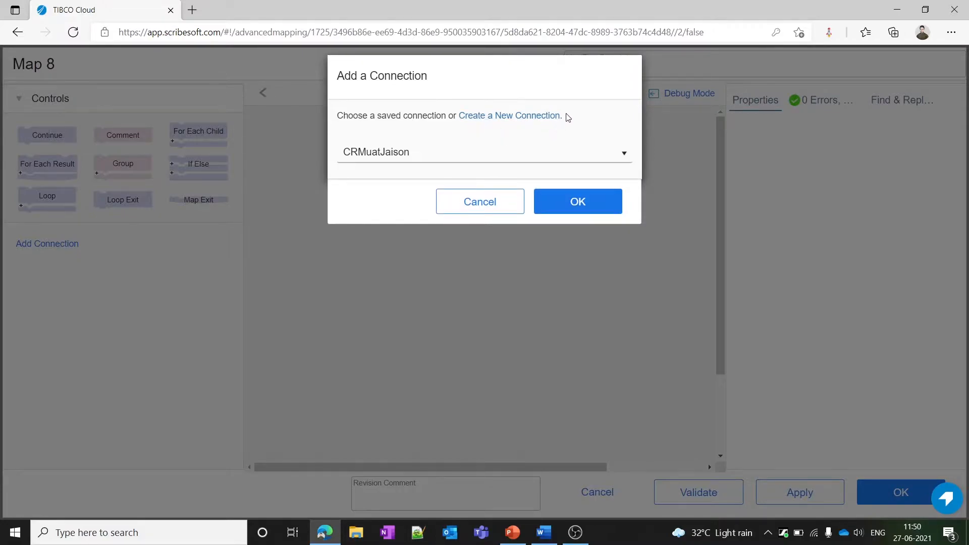
left_click(573, 200)
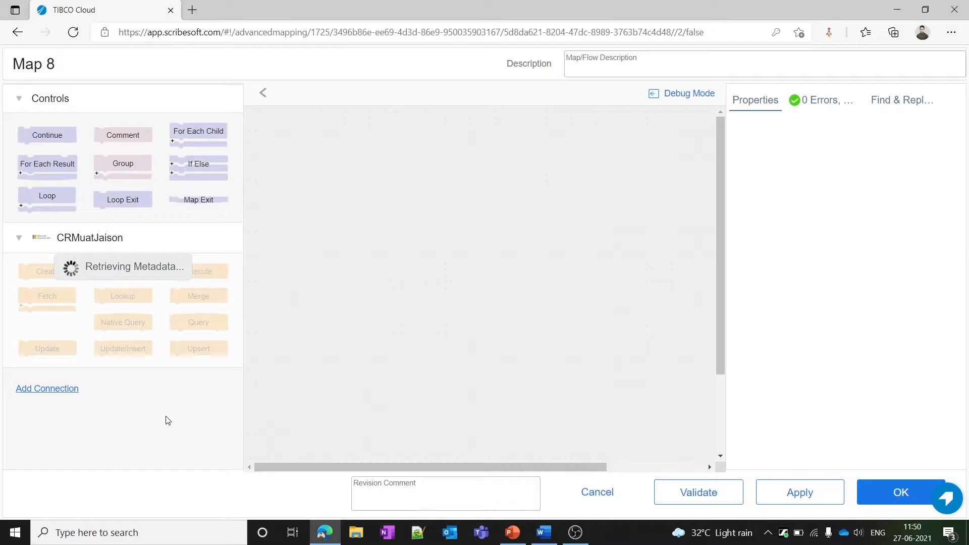
Start a new connection for the map with the Text File as Target connector type and name it Localconnector2.
left_click(65, 389)
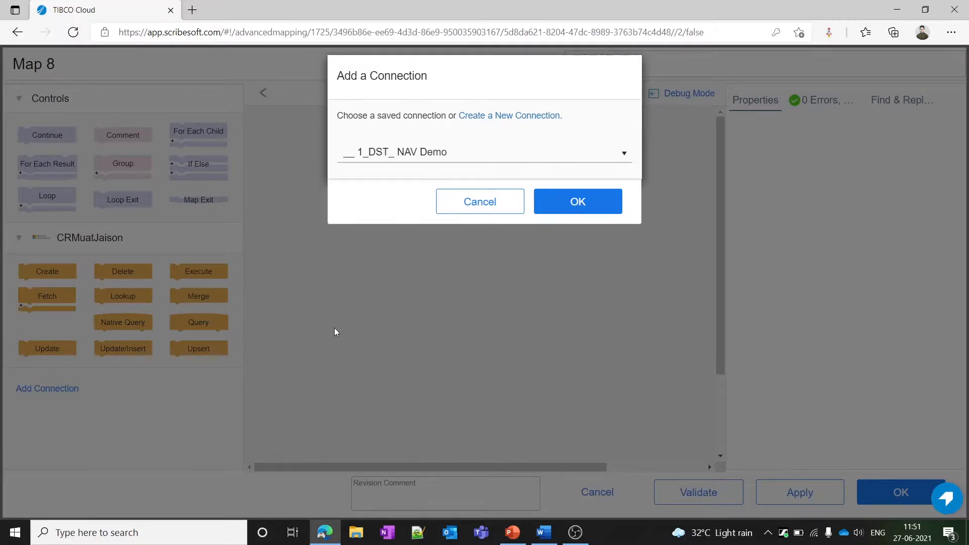
left_click(517, 116)
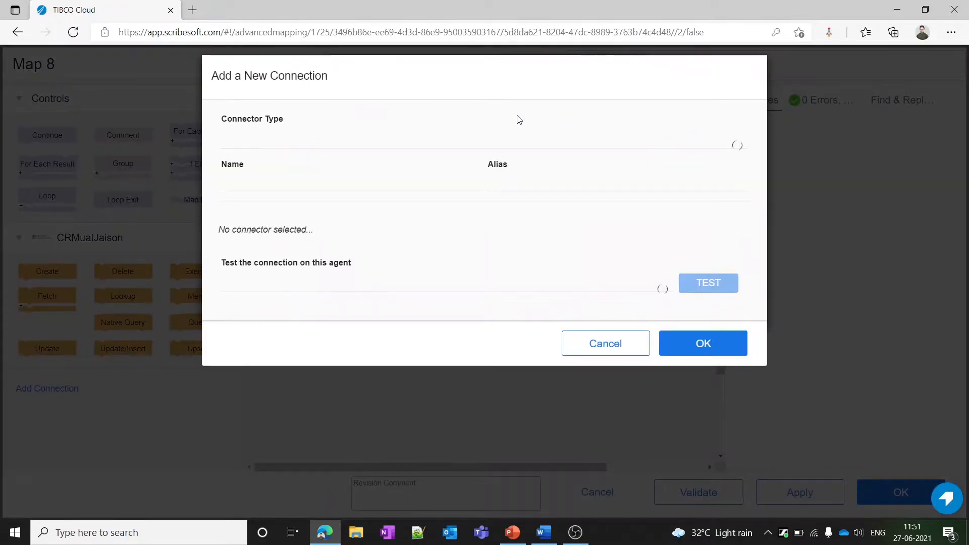
left_click(549, 140)
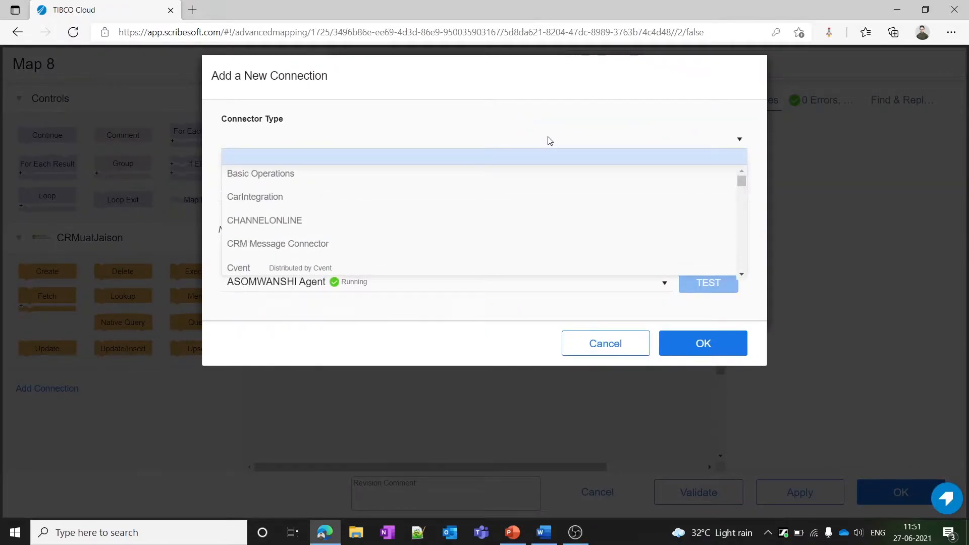
scroll(531, 216, "down", 4)
scroll(530, 216, "down", 10)
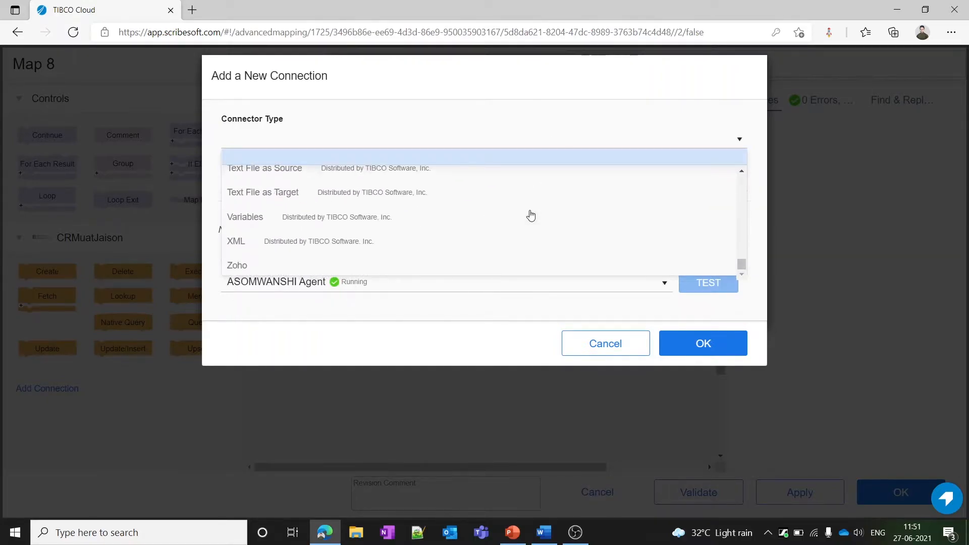
scroll(435, 216, "up", 1)
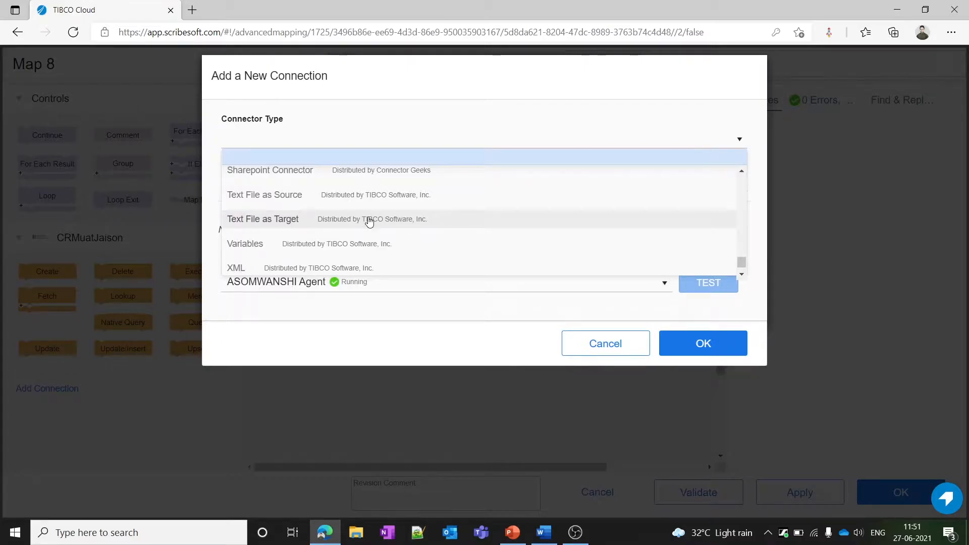
left_click(369, 220)
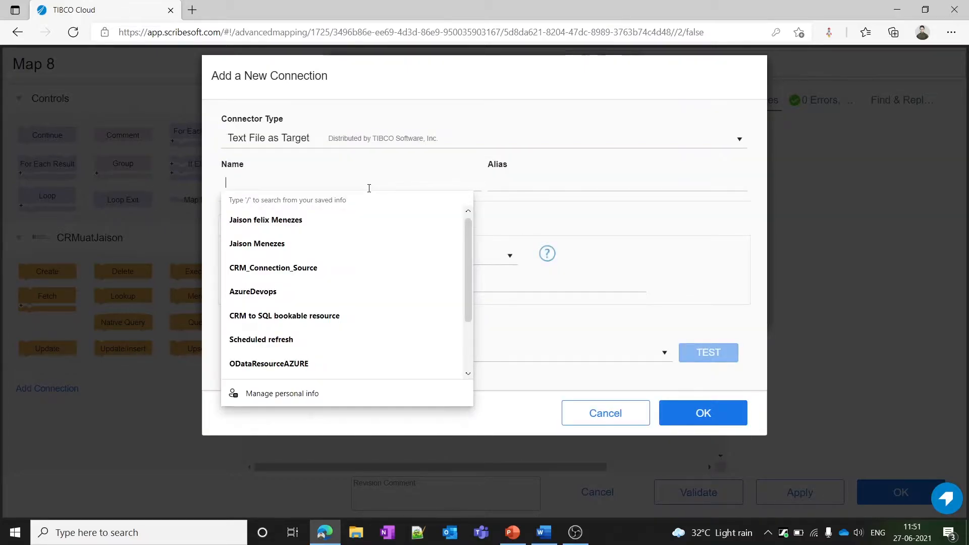
type("Local")
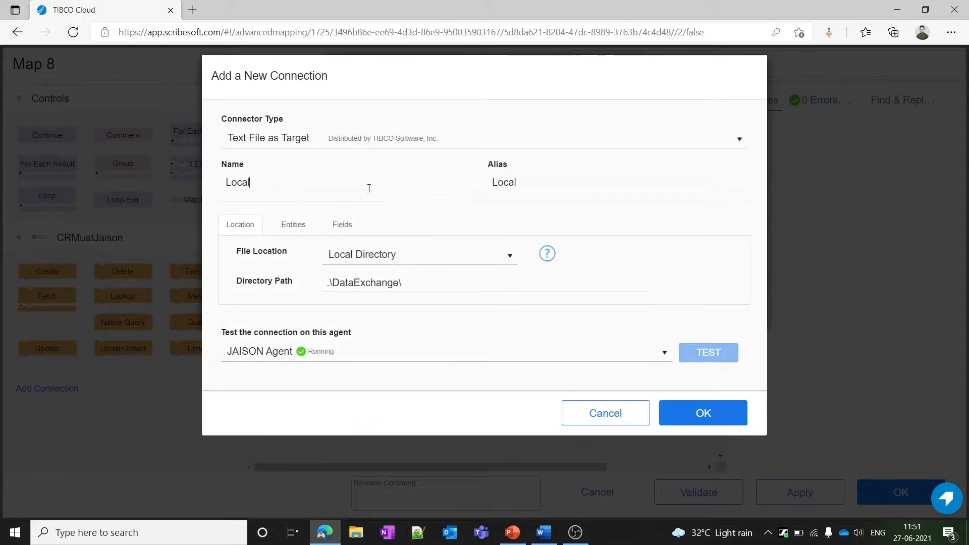
type("connec")
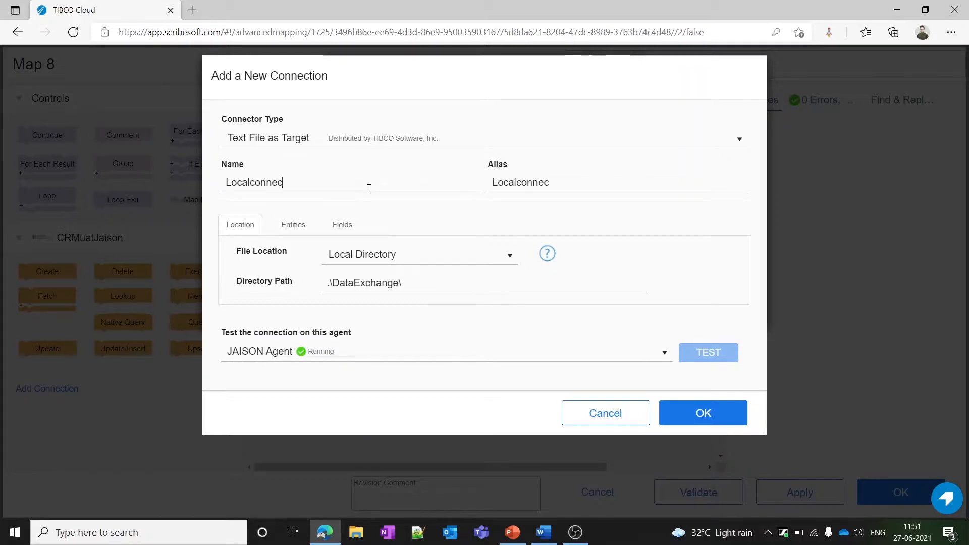
type("tor2")
Switch to File Explorer and examine the DataExchange folder under Program Files (x86), Scribe Software, Scribe Online Agent on drive C.
left_click(356, 533)
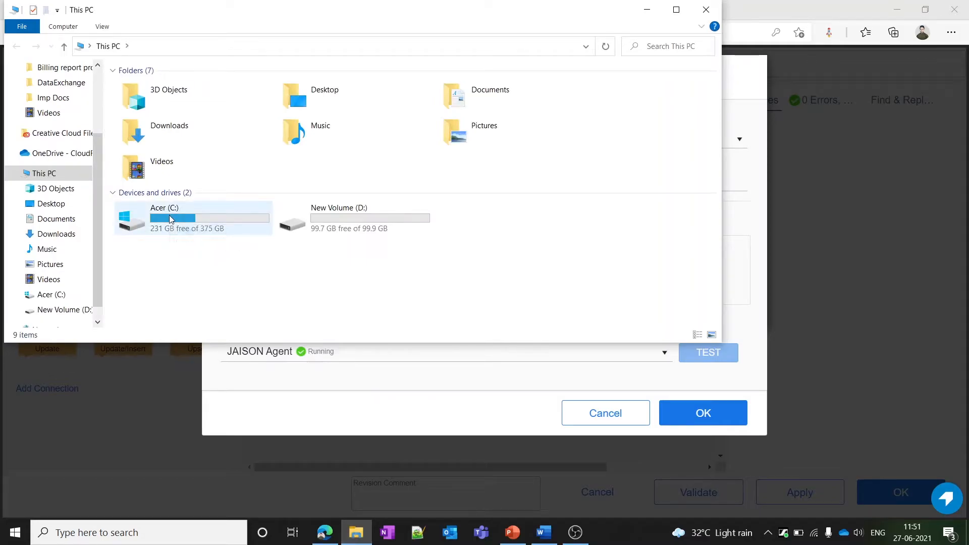
double_click(170, 218)
double_click(174, 159)
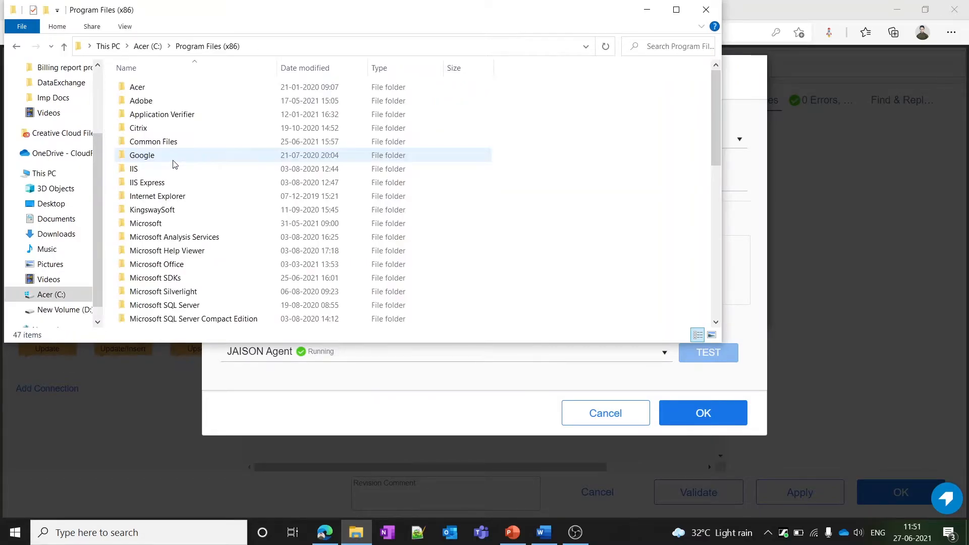
type("s")
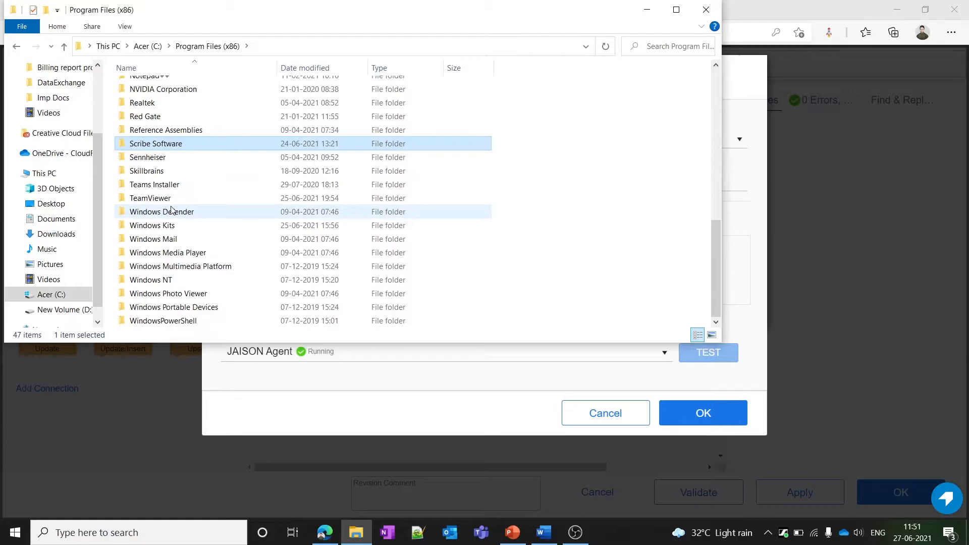
double_click(213, 146)
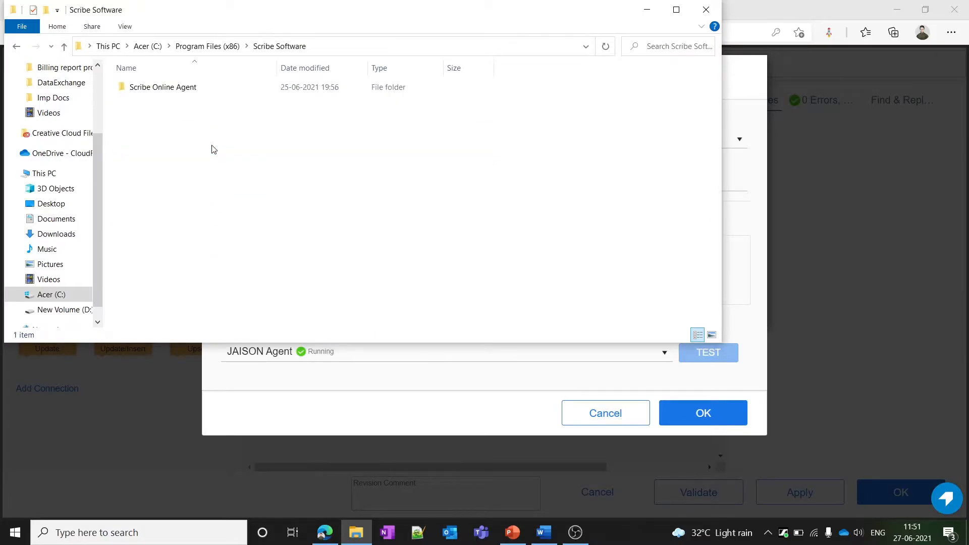
double_click(213, 88)
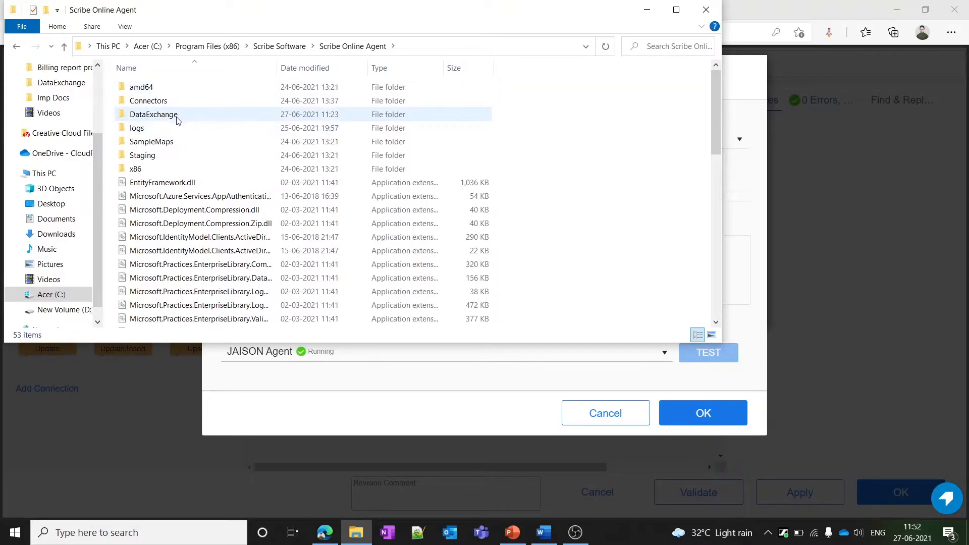
left_click_drag(278, 11, 453, 146)
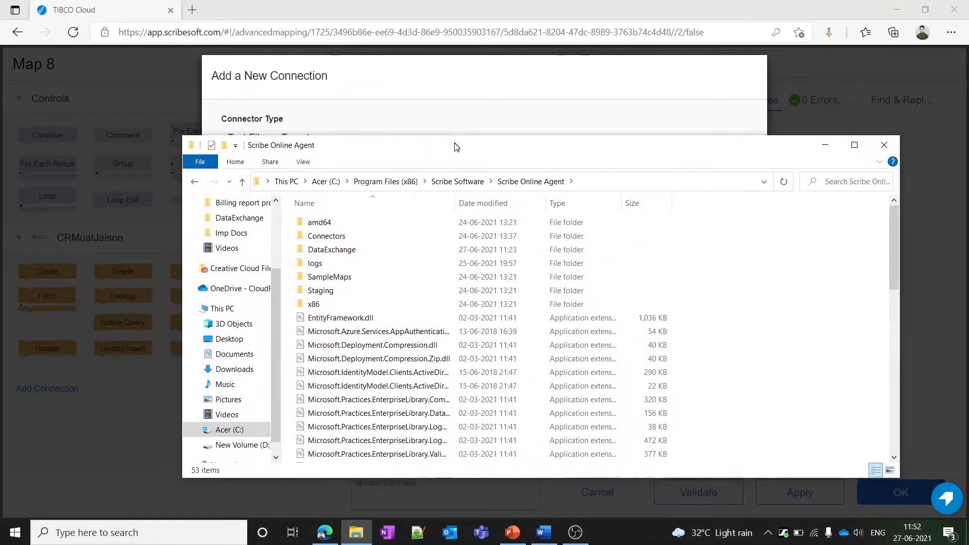
double_click(406, 250)
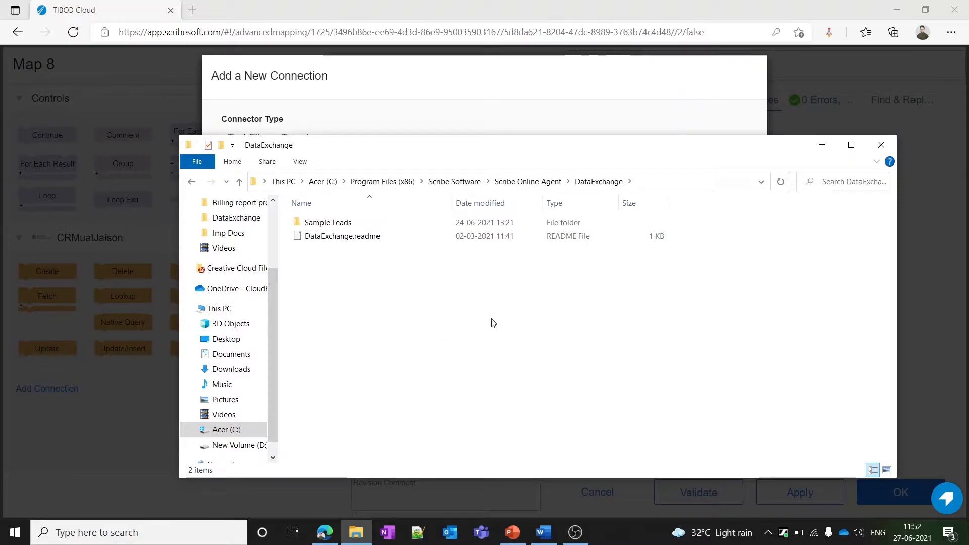
left_click(821, 145)
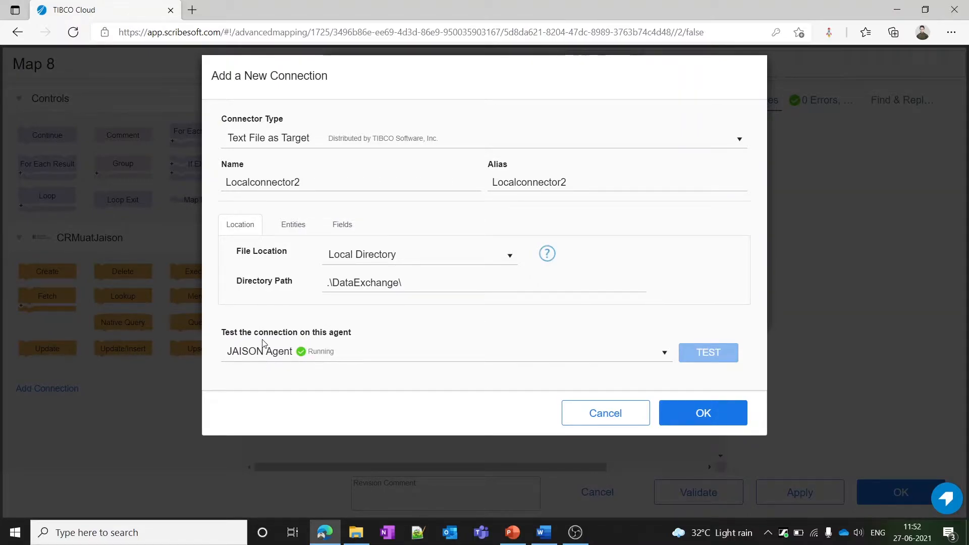
Add an entity named Account to the new connection and set its file name to Localfile.
left_click(297, 225)
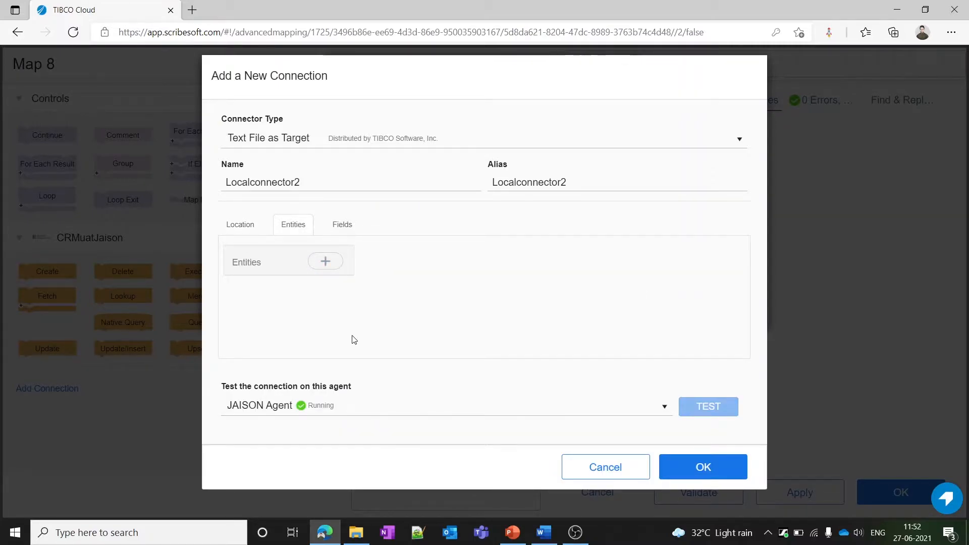
left_click(324, 262)
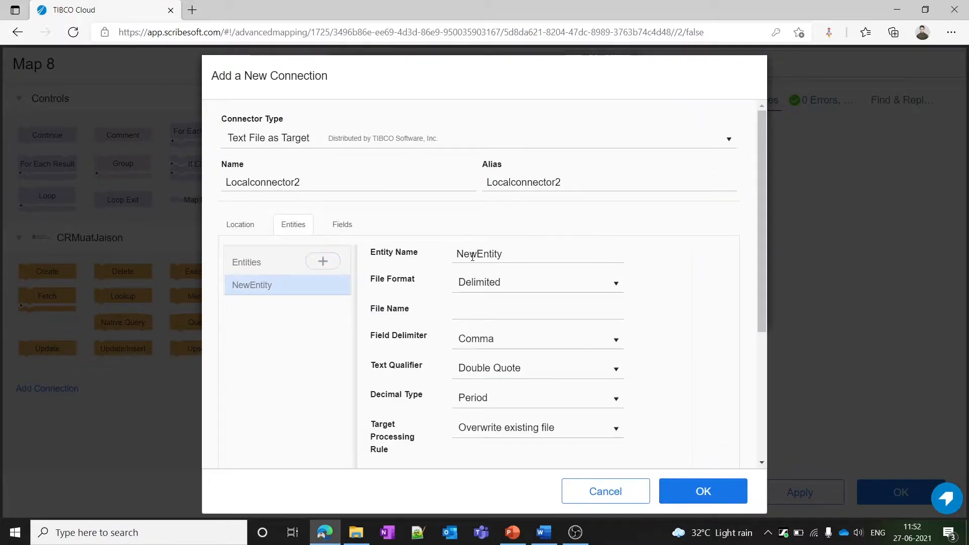
left_click(515, 253)
key("BackSpace")
key("BackSpace")
key("BackSpace")
key("BackSpace")
key("BackSpace")
key("BackSpace")
key("BackSpace")
key("BackSpace")
key("BackSpace")
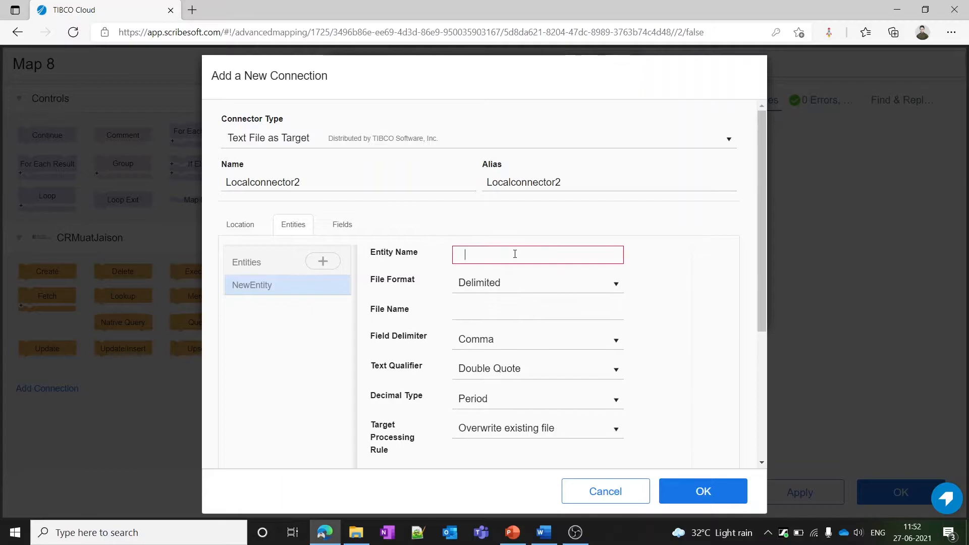
type("Account")
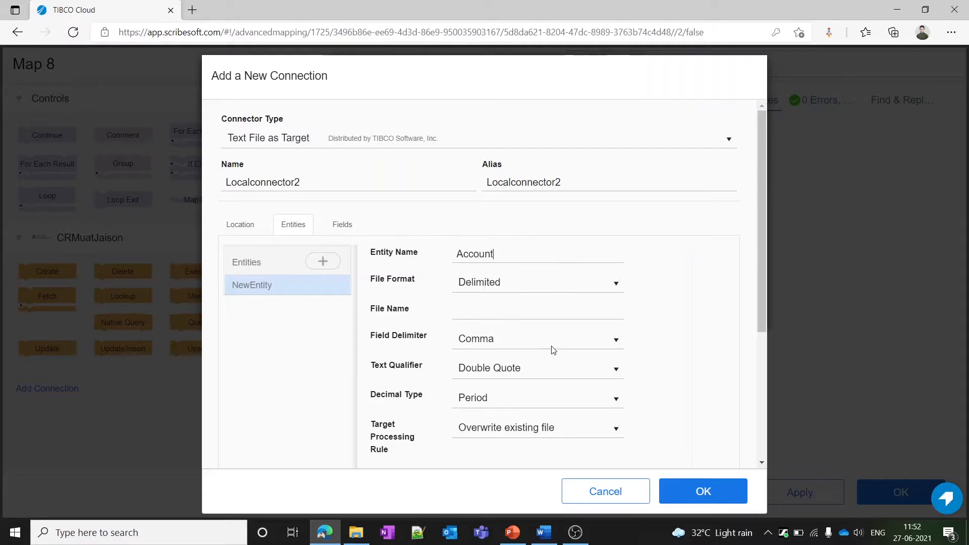
left_click(496, 310)
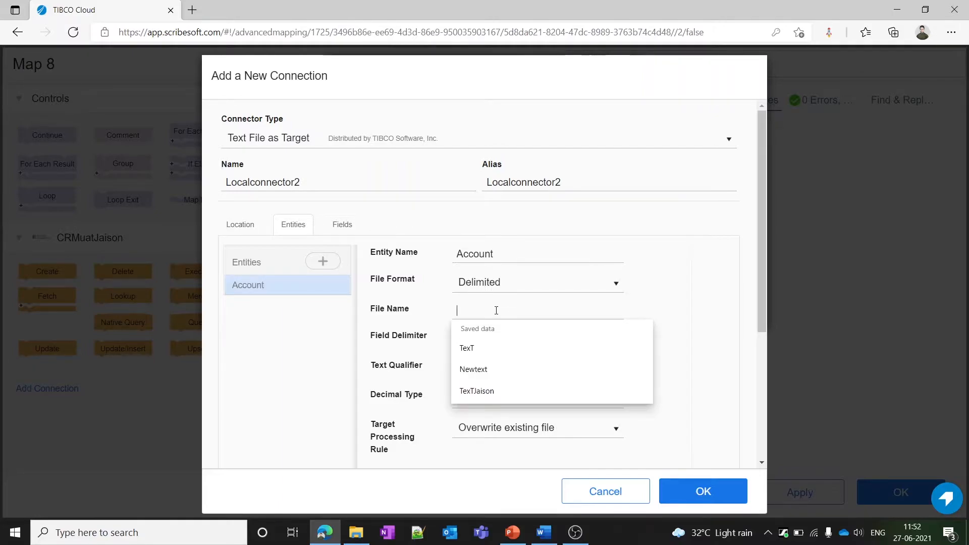
type("Localfile")
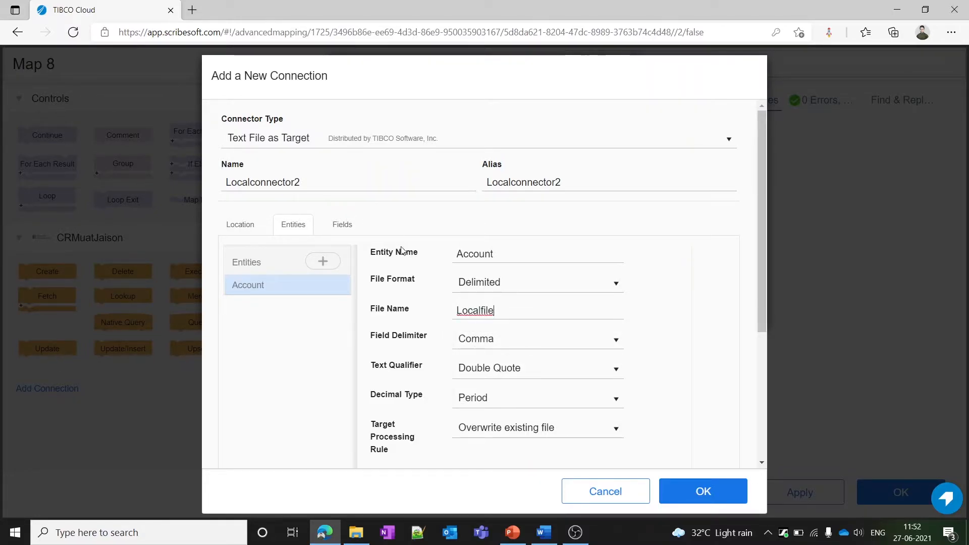
Manually add a field called Name to the Account entity.
left_click(341, 228)
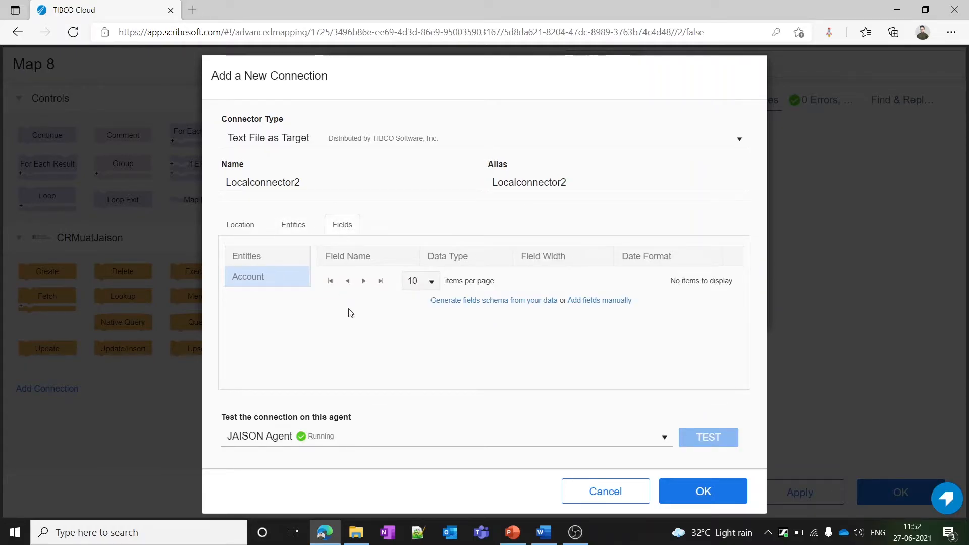
left_click(606, 301)
left_click(367, 284)
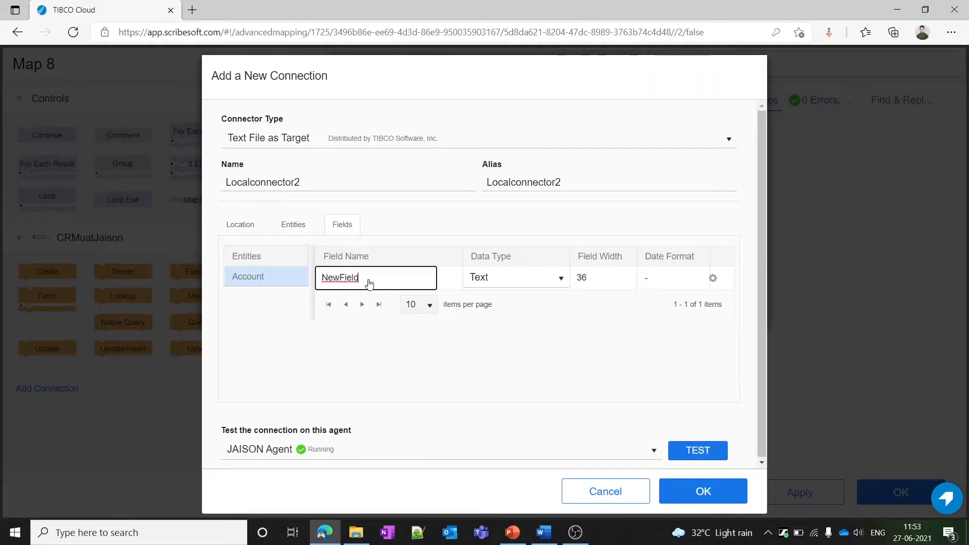
key("BackSpace")
key("BackSpace")
key("BackSpace")
key("BackSpace")
key("BackSpace")
key("BackSpace")
key("BackSpace")
key("BackSpace")
type("Name")
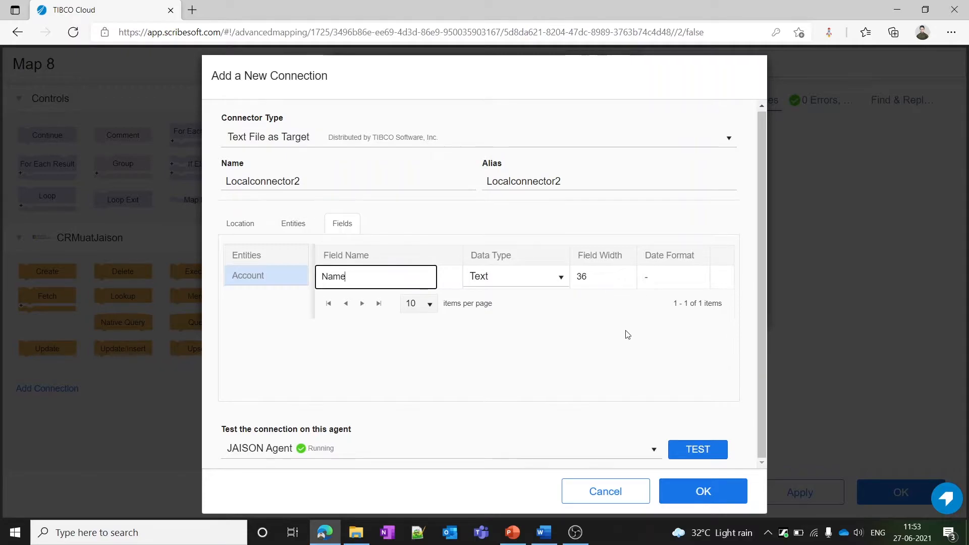
Save the new text file connection and add Localconnector2 to the map.
left_click(688, 484)
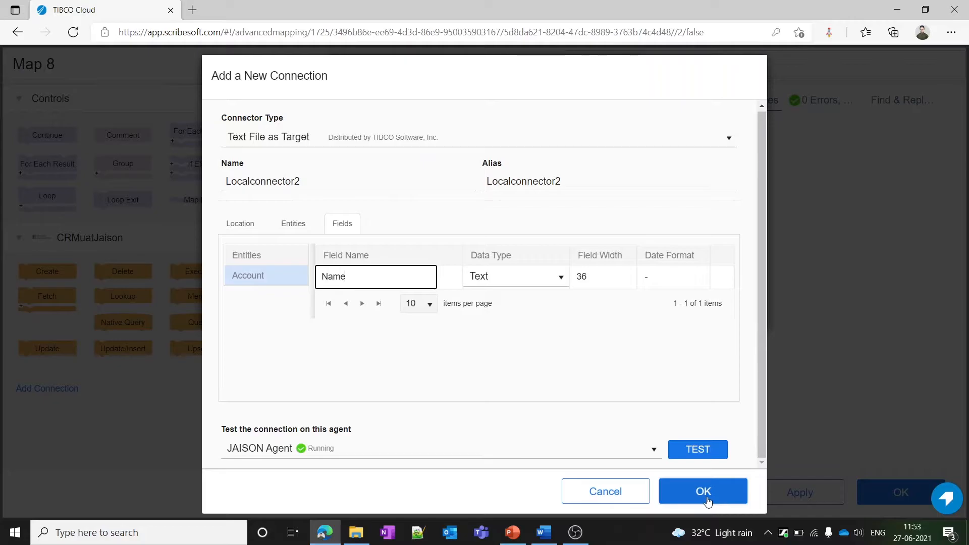
left_click(541, 158)
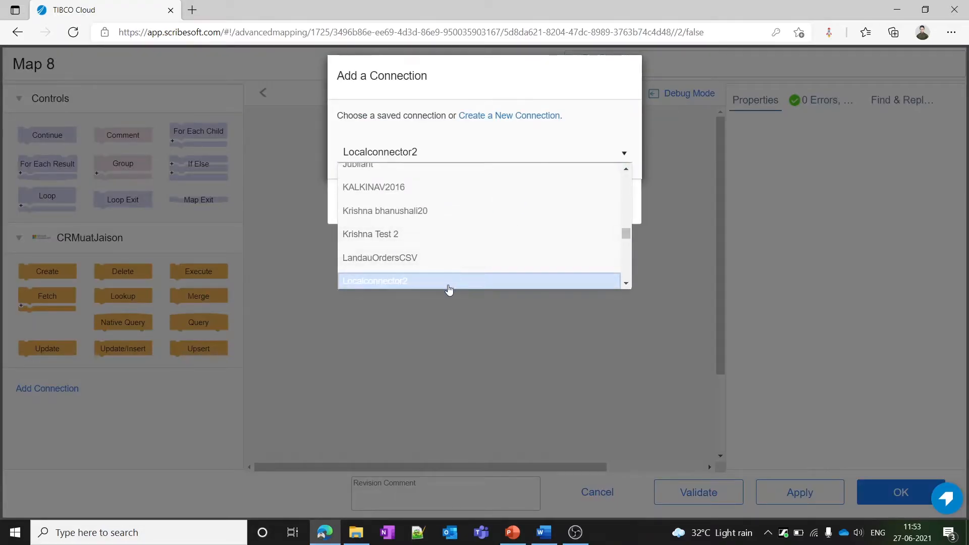
left_click(410, 281)
left_click(574, 201)
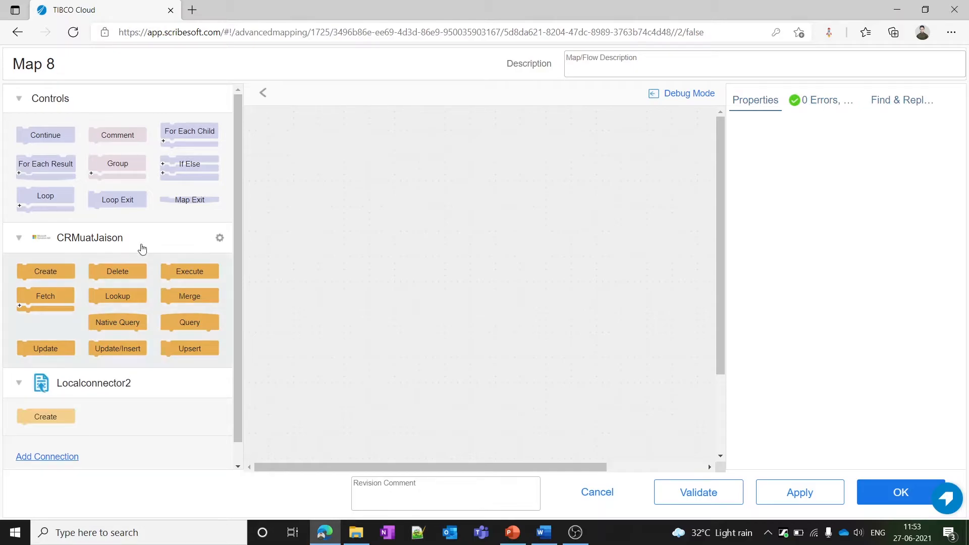
Edit the map's CRM UAT connection to use Cloud Agent as its test agent, and save it.
left_click(219, 238)
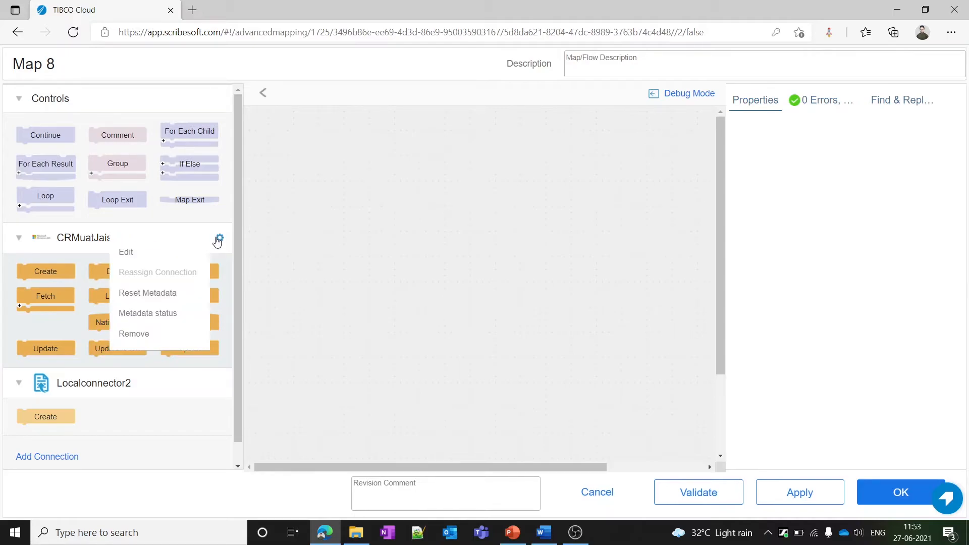
left_click(180, 260)
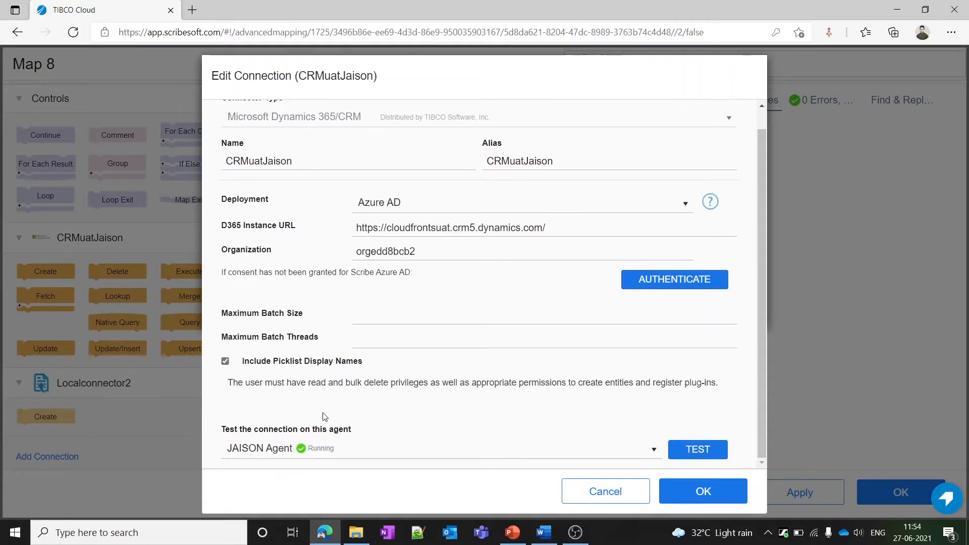
left_click(325, 452)
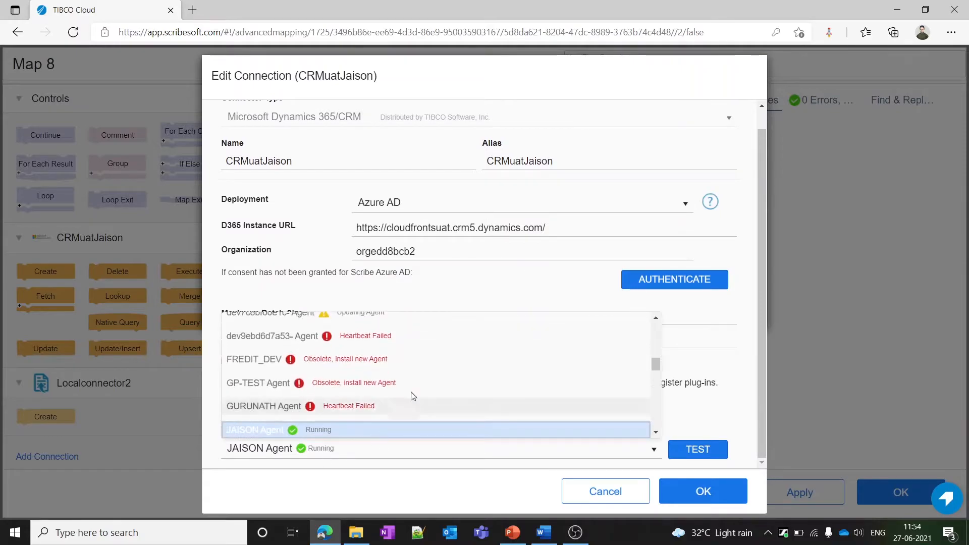
scroll(409, 398, "up", 1)
scroll(414, 393, "up", 5)
scroll(413, 393, "down", 1)
scroll(414, 393, "down", 1)
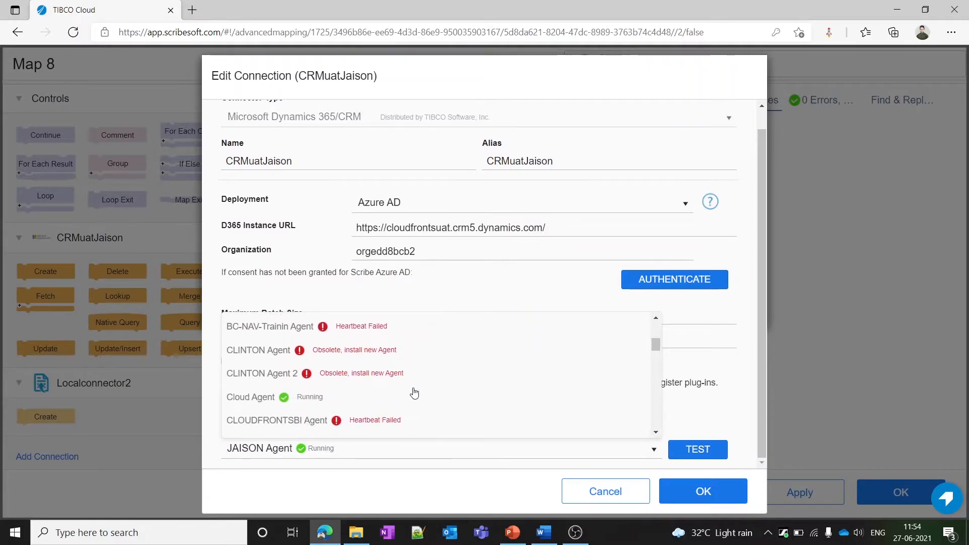
left_click(304, 404)
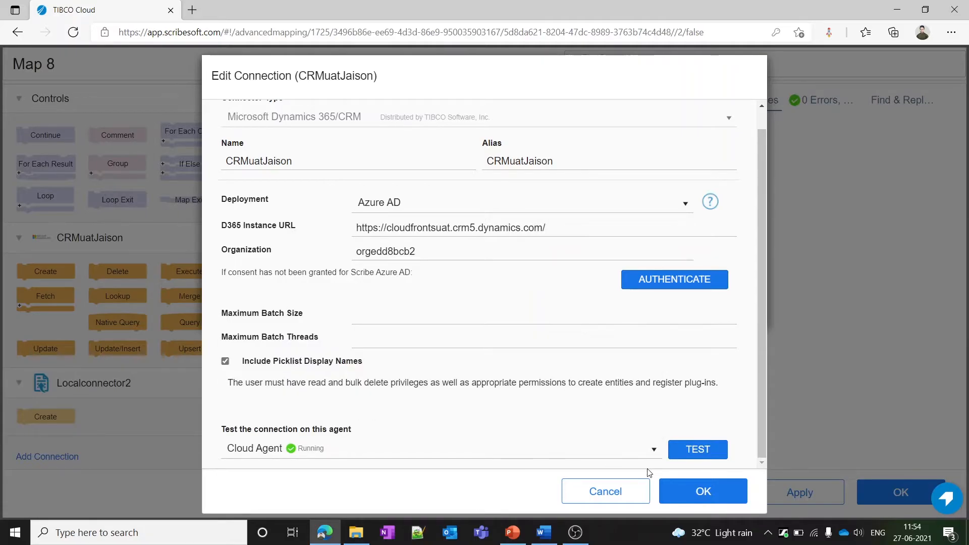
left_click(695, 487)
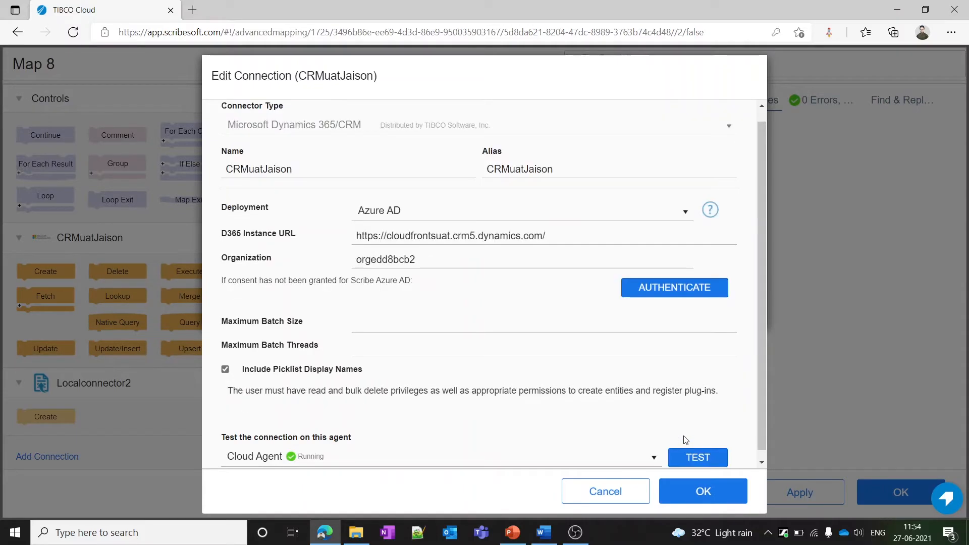
left_click(720, 487)
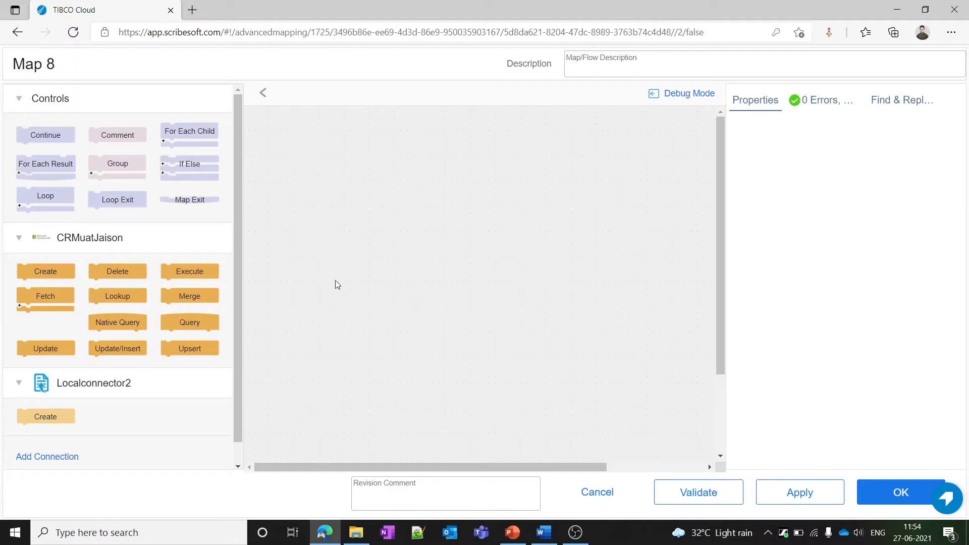
Add a Query block from the CRM connection to the map and set its entity to account.
left_click_drag(197, 315, 454, 177)
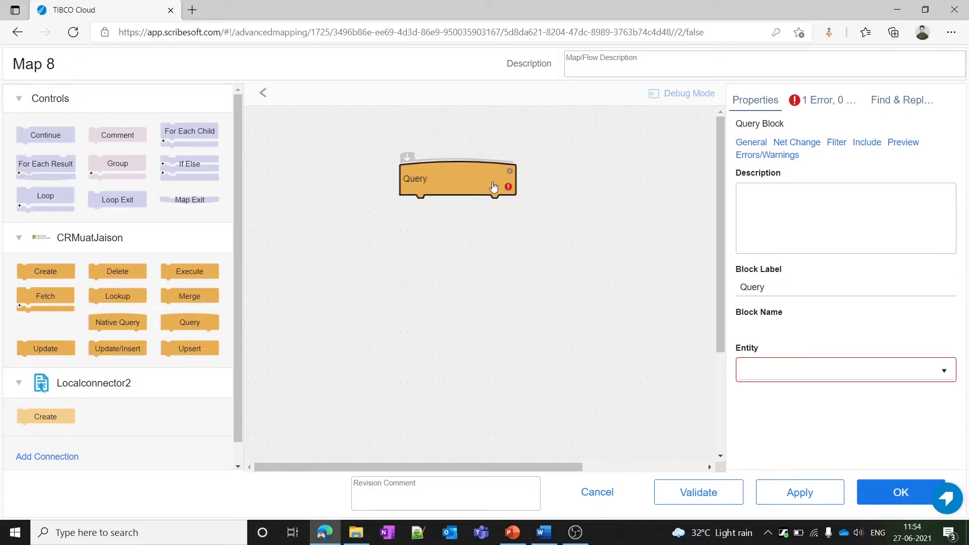
double_click(493, 187)
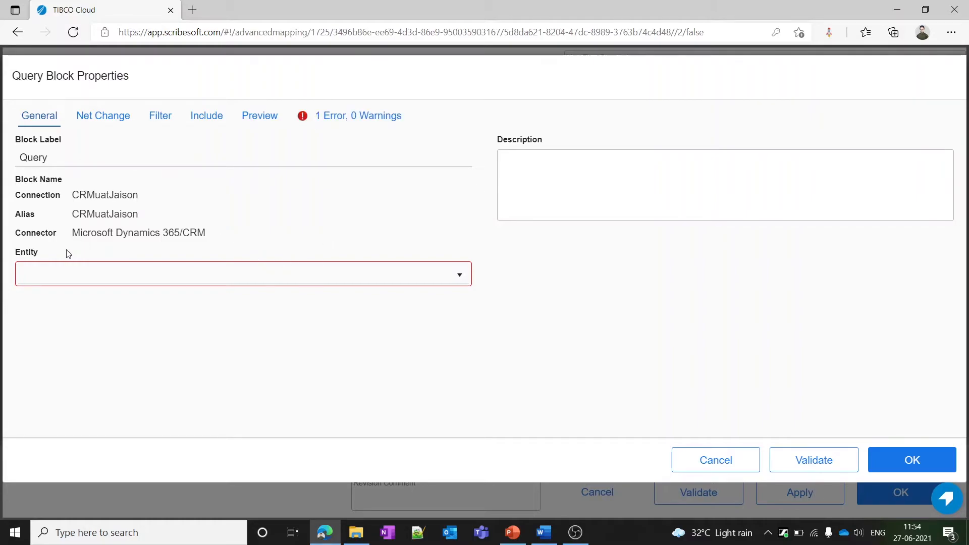
left_click(80, 272)
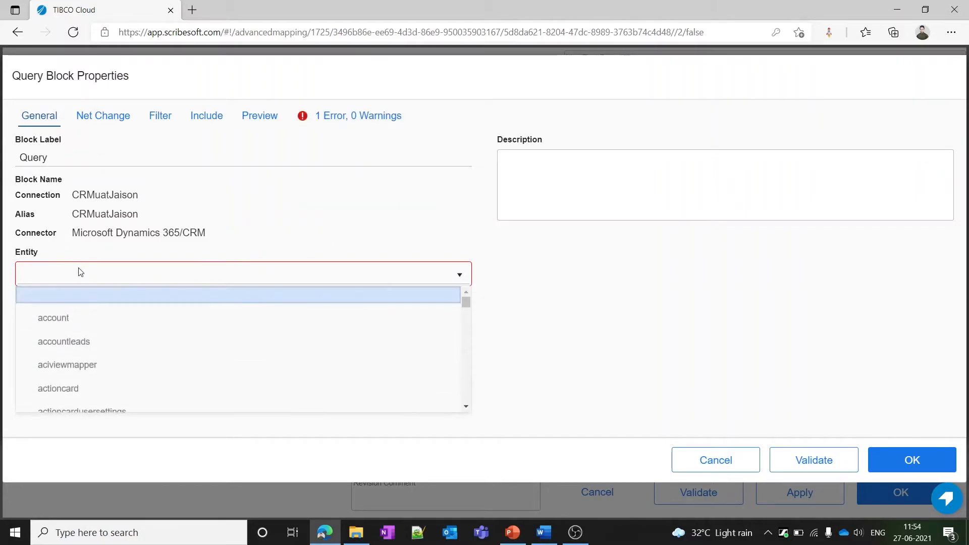
left_click(80, 318)
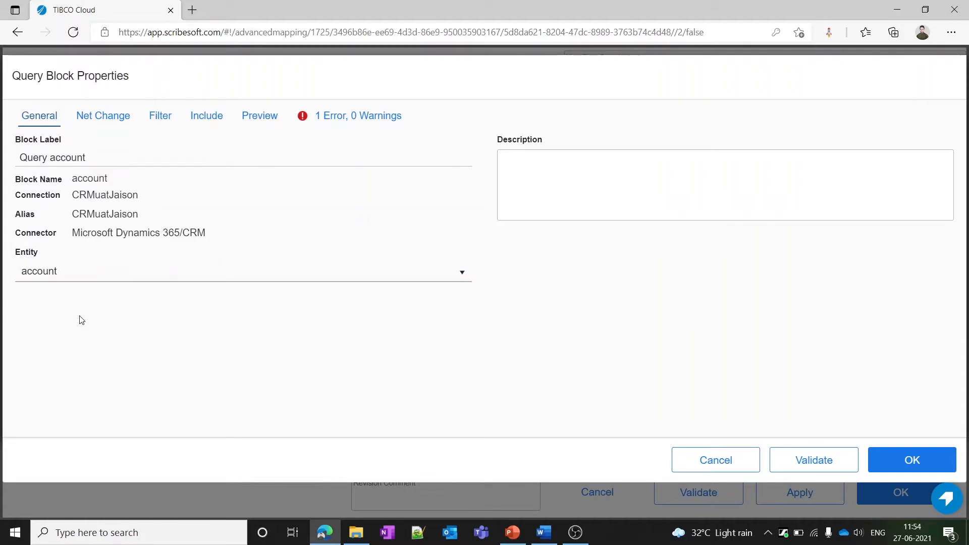
Review the account query's Net Change, Filter, Include and Preview settings and accept the block properties.
left_click(94, 120)
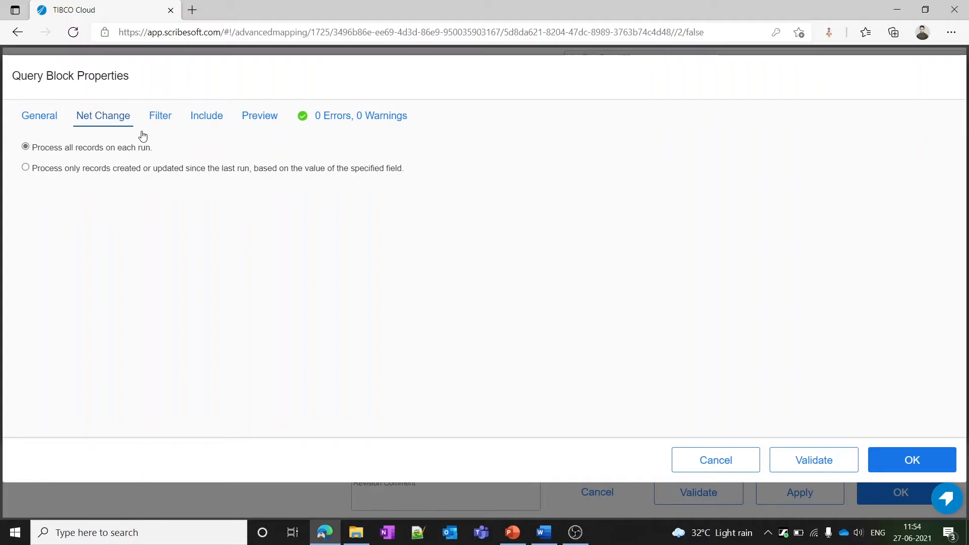
left_click(160, 117)
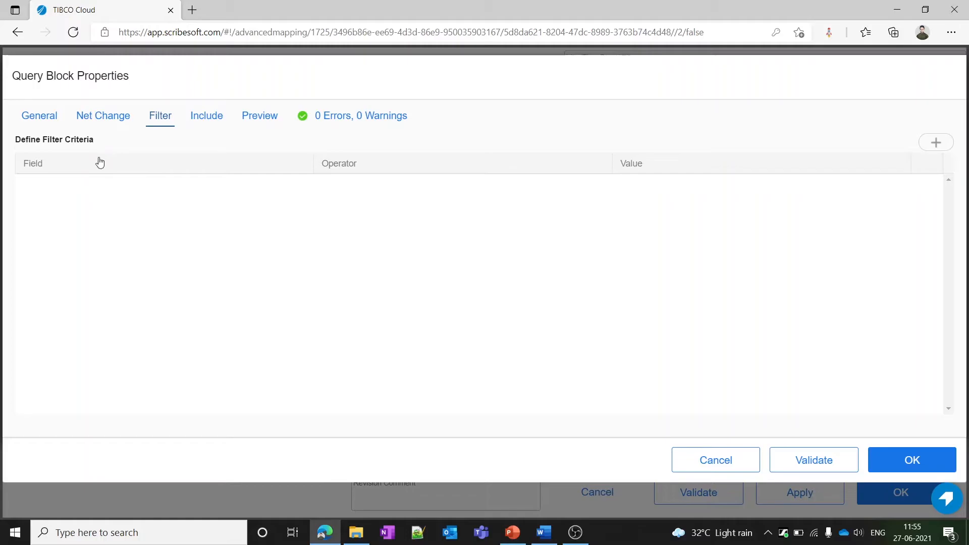
left_click(209, 127)
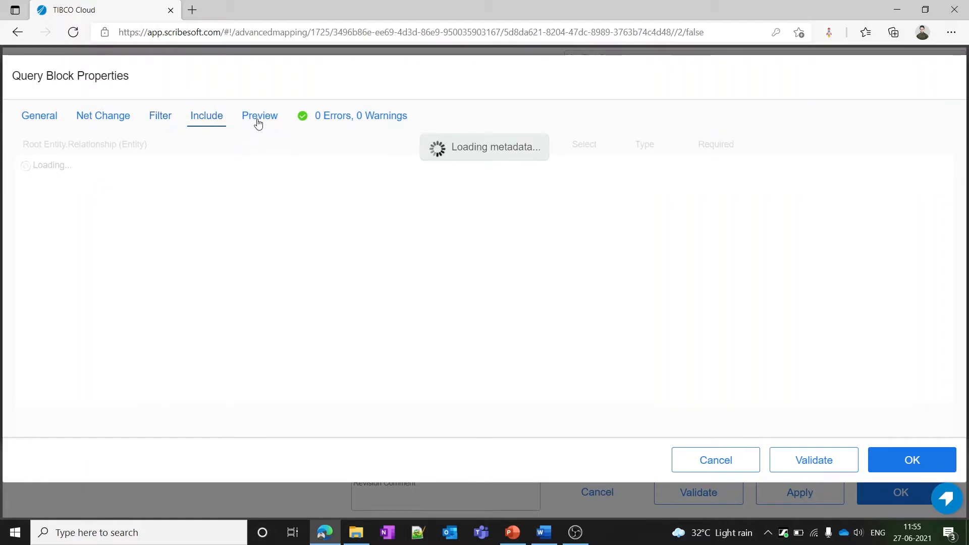
left_click(258, 120)
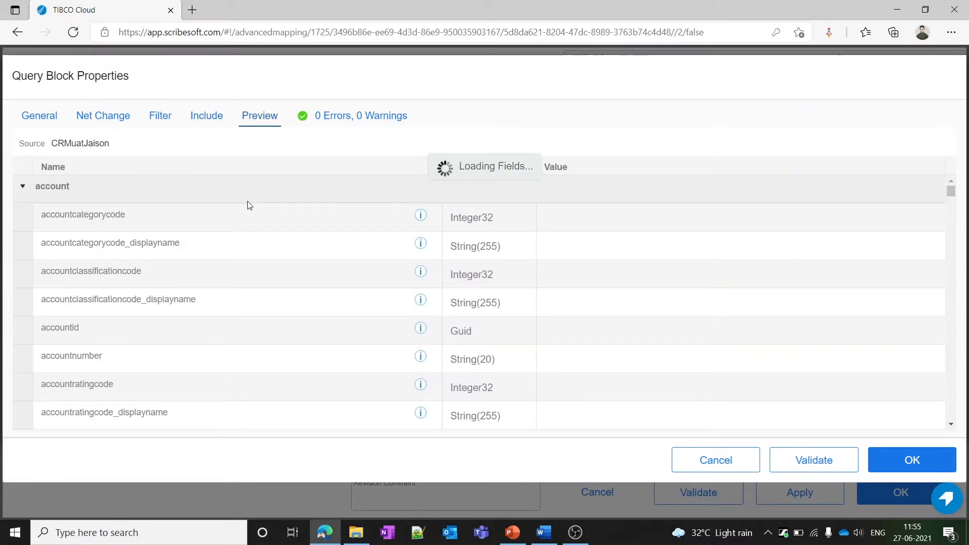
scroll(222, 341, "down", 4)
scroll(223, 342, "down", 15)
scroll(222, 342, "down", 20)
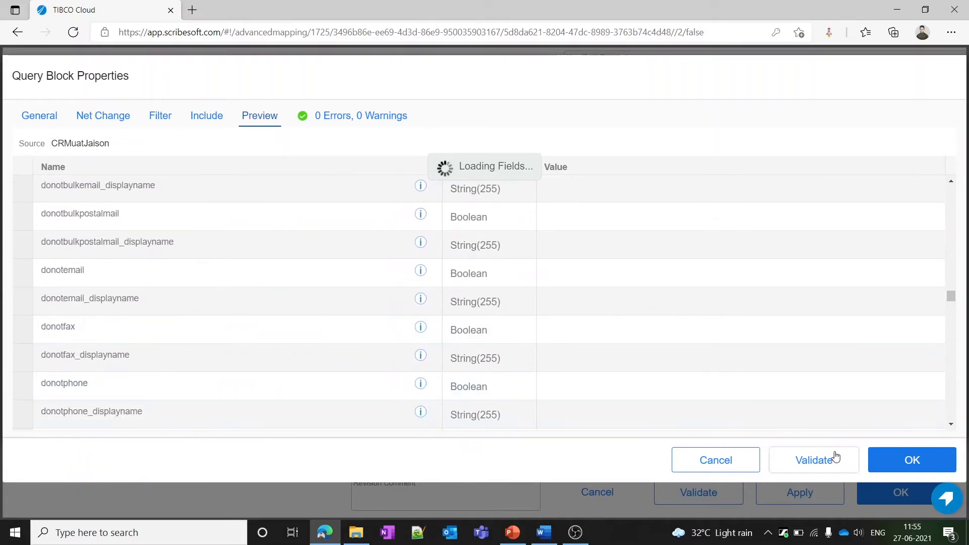
left_click(910, 459)
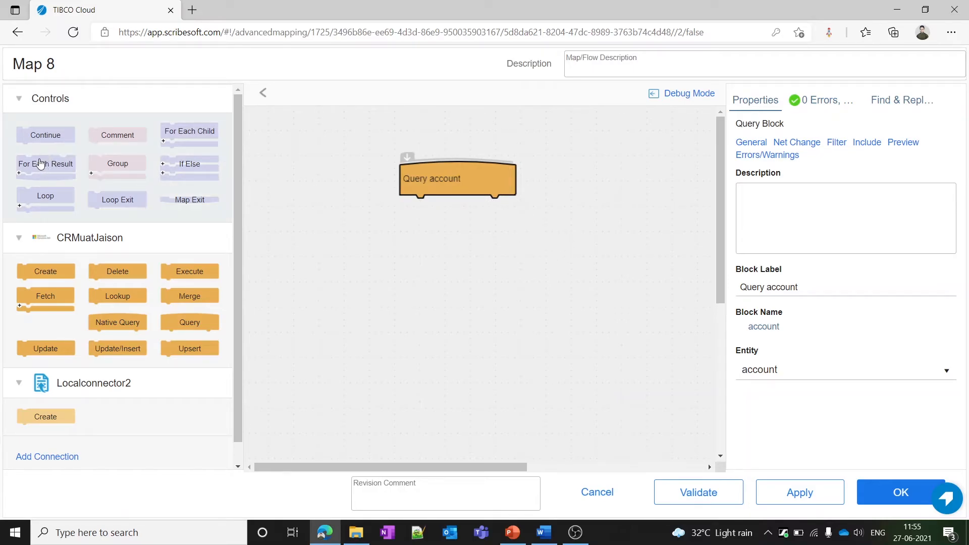
Place a For Each Result block under the account query and nest a Localconnector2 Create block with entity Account inside it.
left_click_drag(43, 163, 437, 209)
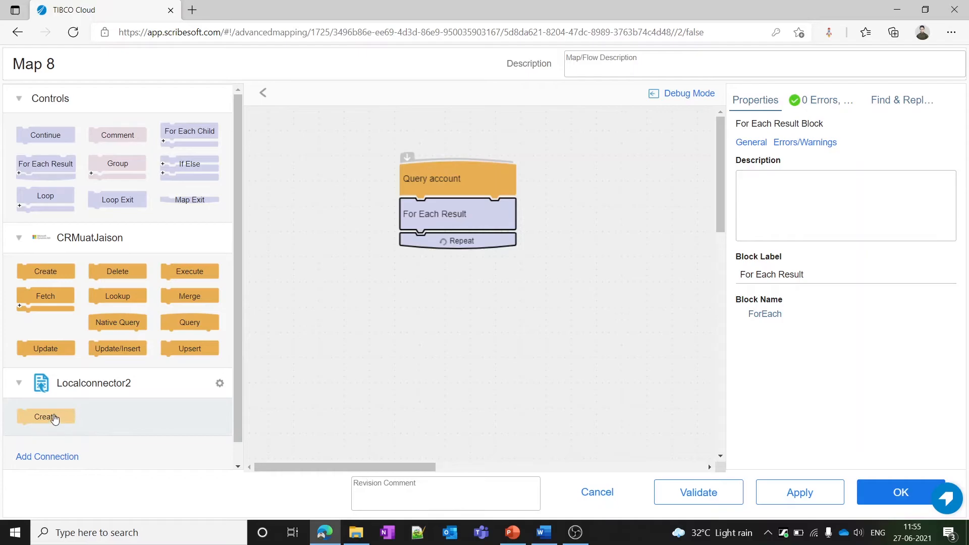
left_click_drag(54, 418, 456, 229)
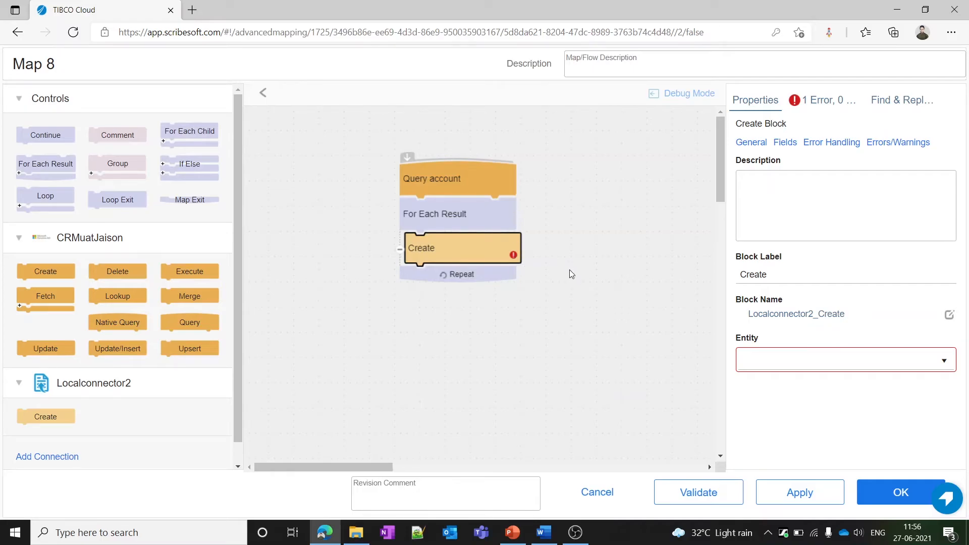
double_click(493, 252)
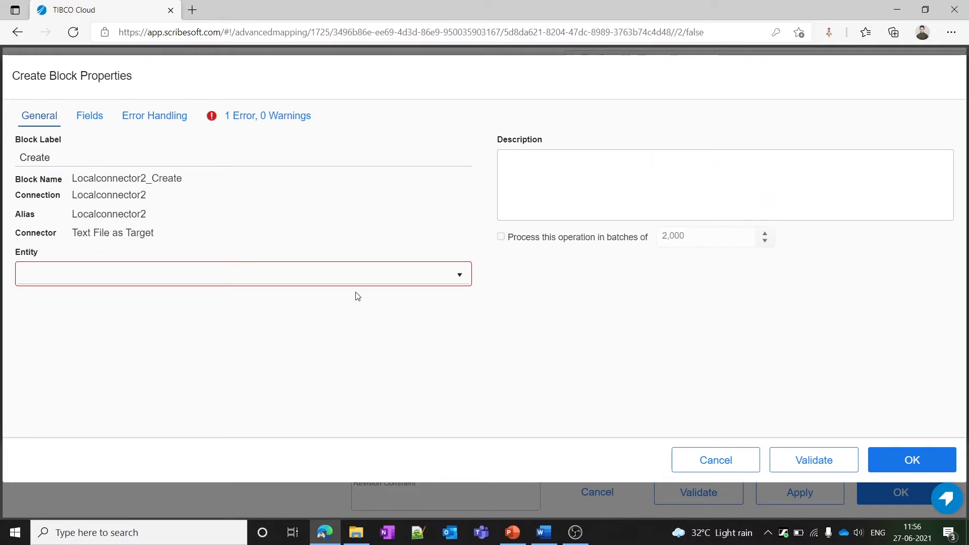
left_click(343, 284)
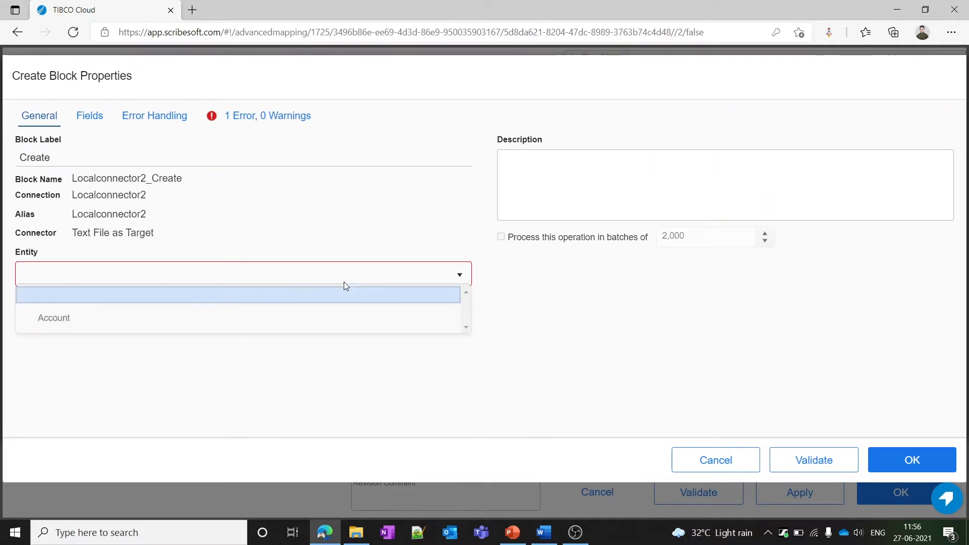
left_click(314, 318)
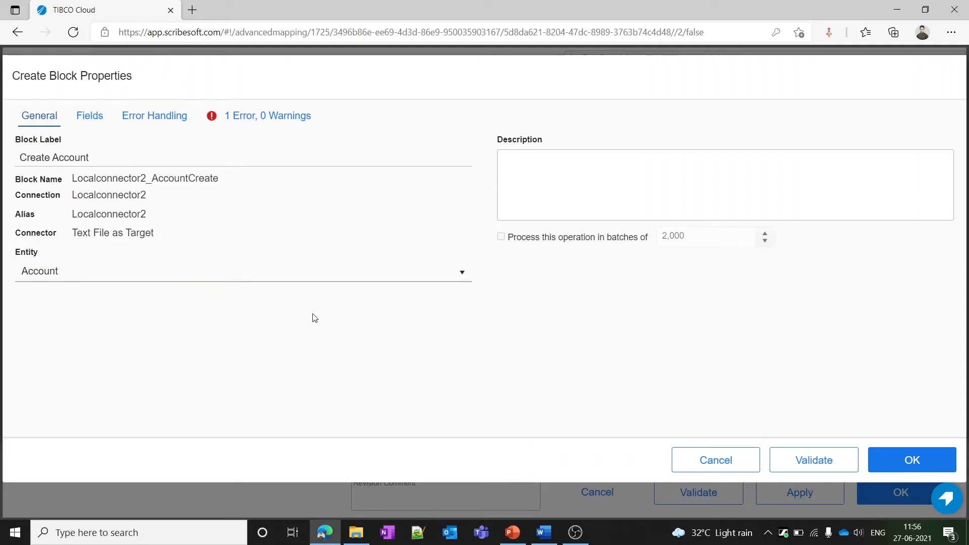
Map the source account's name field to the target Name field of the Create block and accept the block properties.
left_click(90, 118)
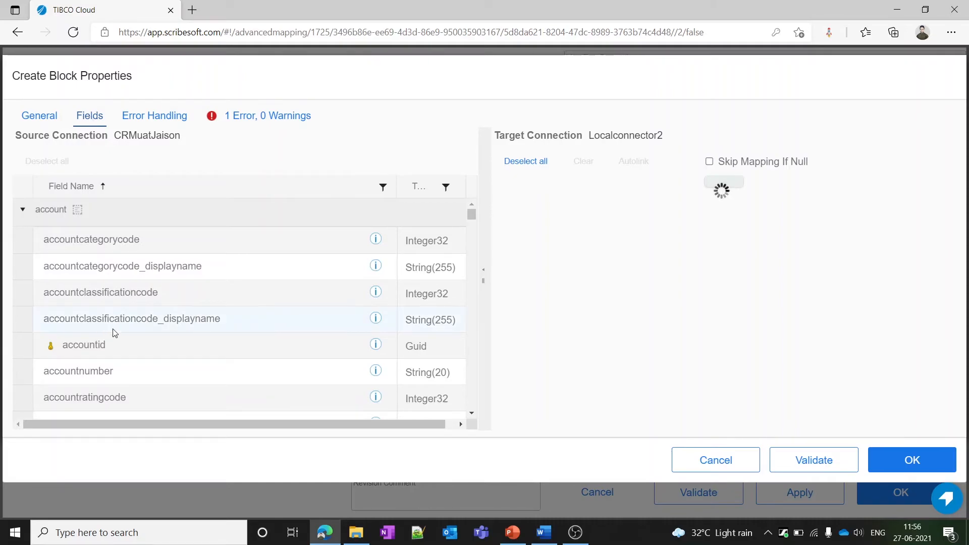
scroll(113, 329, "down", 5)
scroll(114, 329, "down", 3)
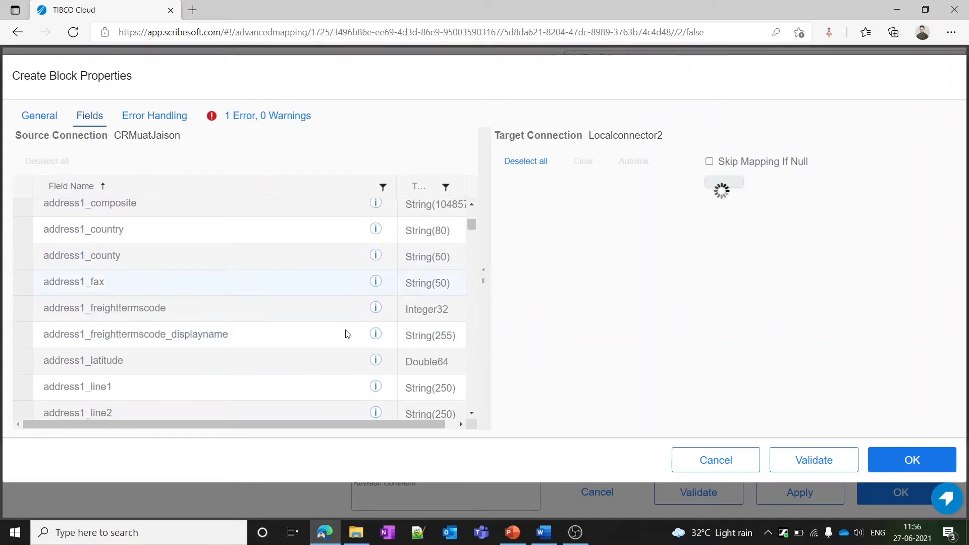
scroll(320, 352, "down", 3)
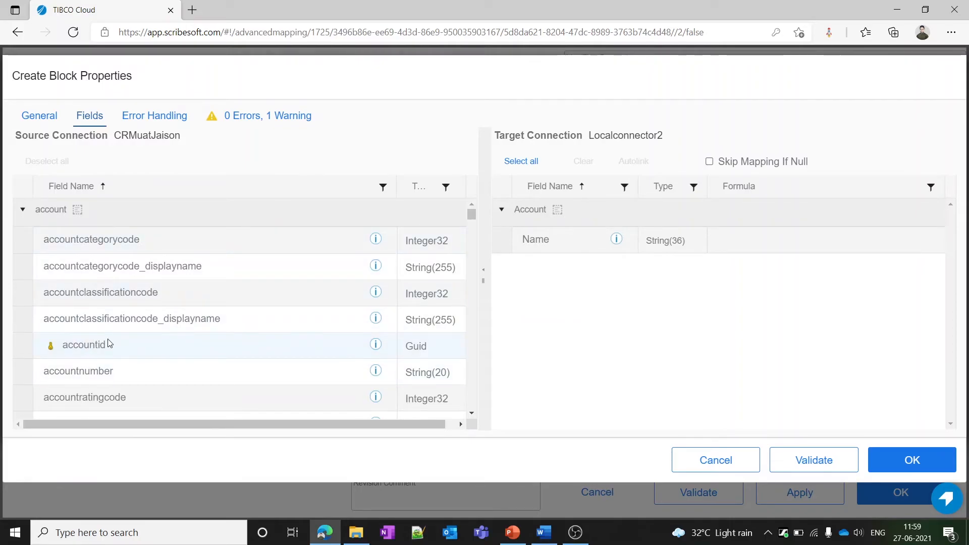
scroll(110, 343, "down", 3)
scroll(110, 343, "down", 20)
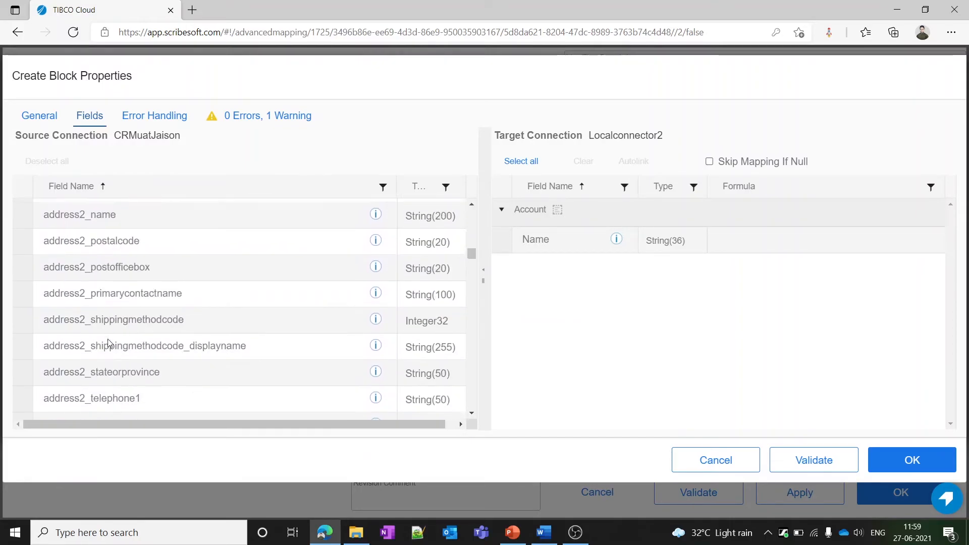
scroll(109, 341, "down", 20)
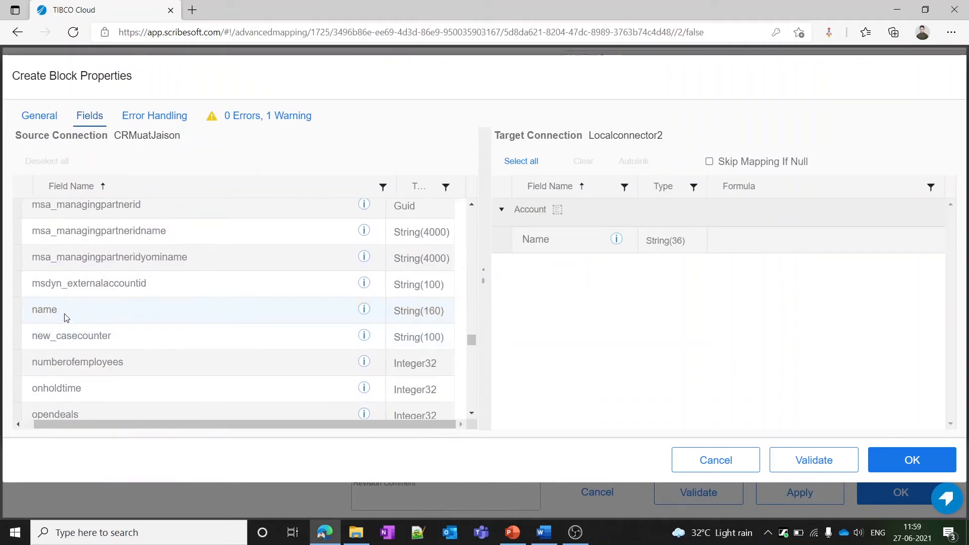
left_click_drag(48, 313, 714, 253)
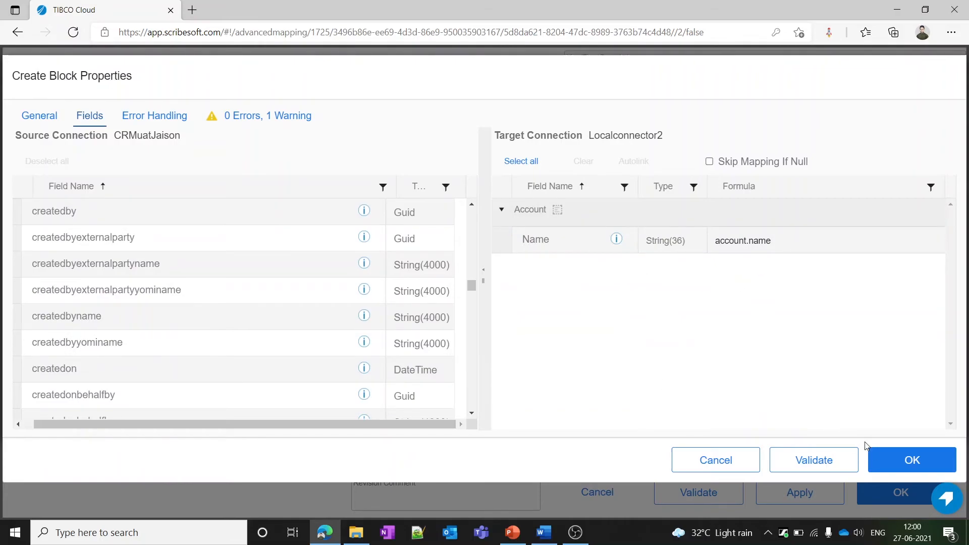
left_click(884, 458)
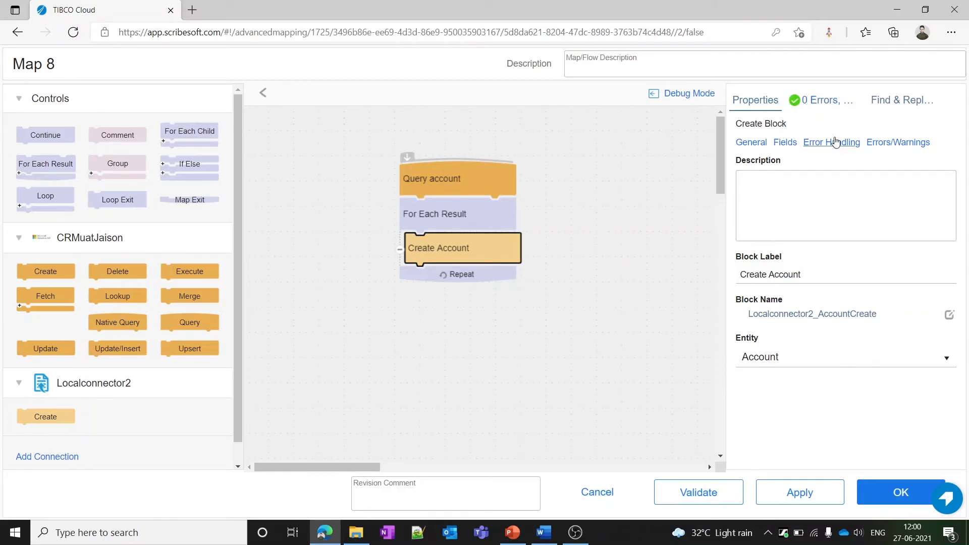
Validate Map 8 and apply its changes.
left_click(684, 494)
left_click(801, 492)
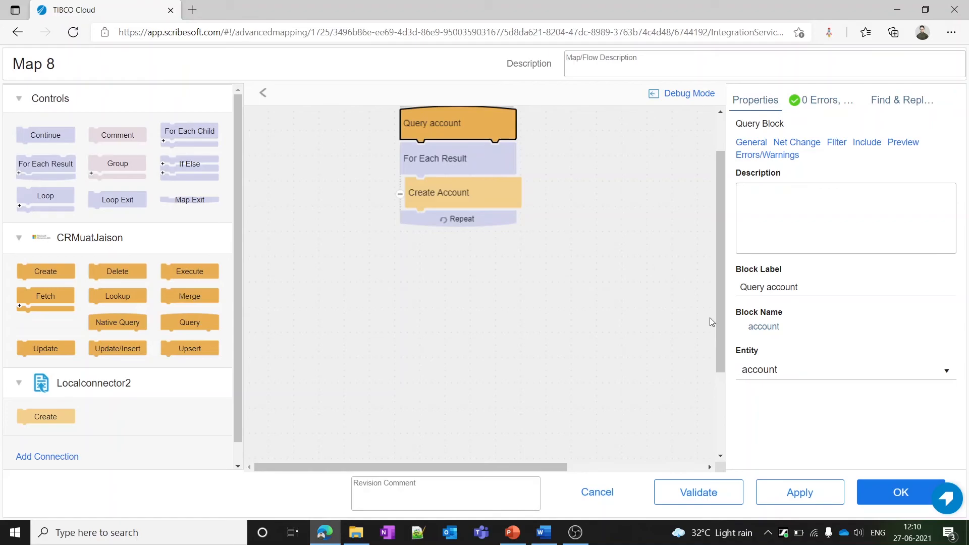
Debug the map by advancing to the Create Account block, run the remaining records to completion, and exit debug mode.
left_click(692, 95)
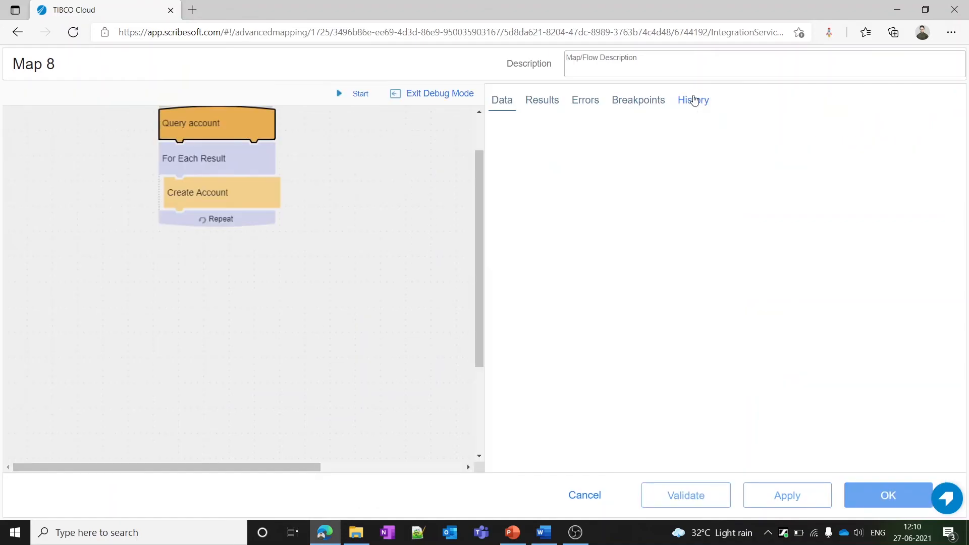
left_click(357, 95)
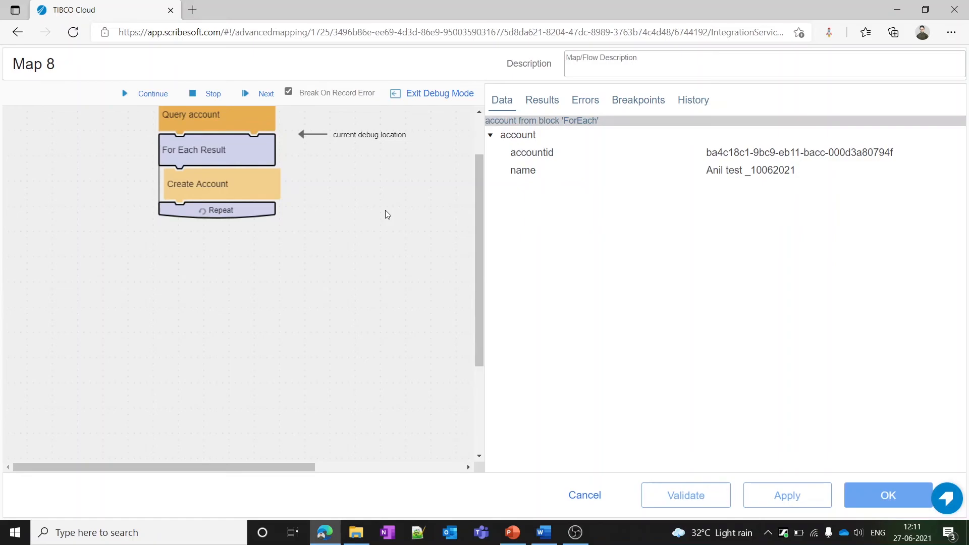
scroll(385, 211, "up", 2)
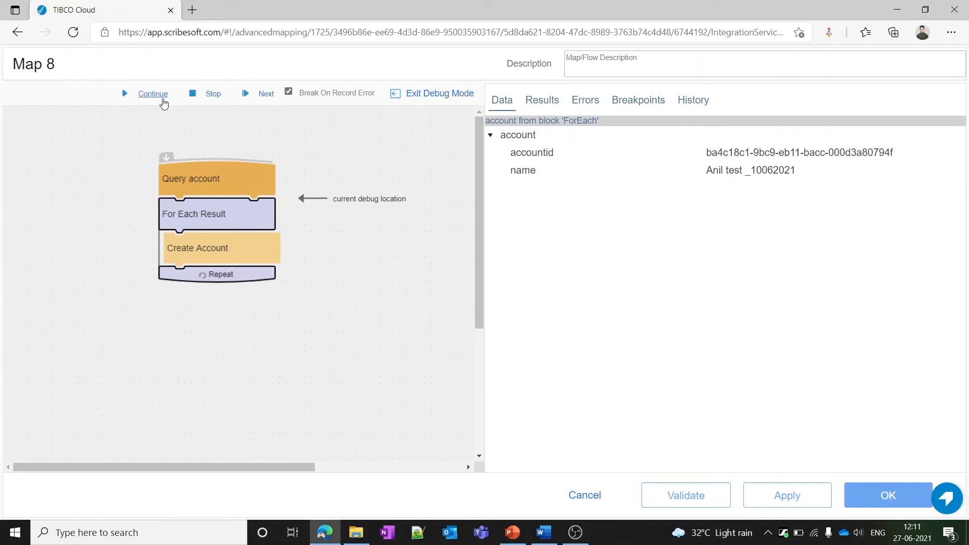
left_click(265, 96)
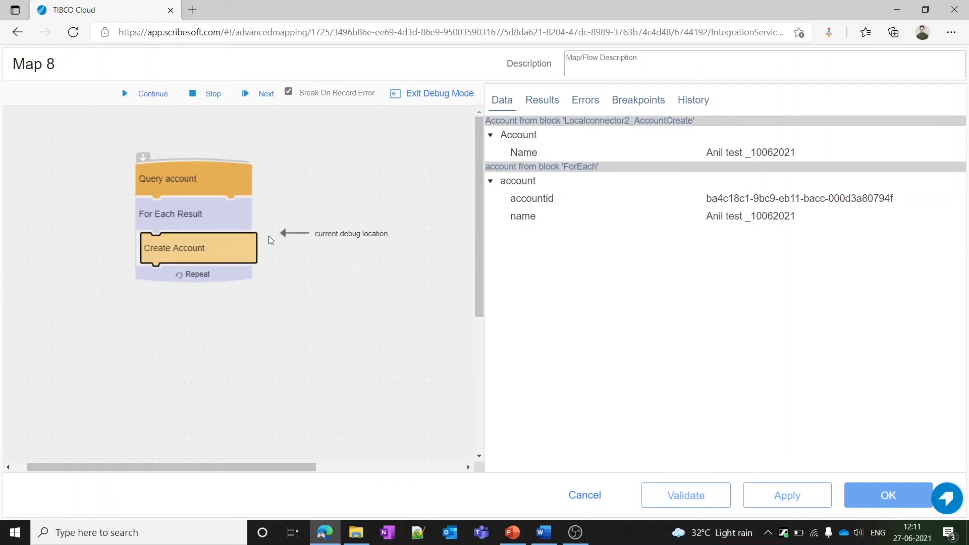
left_click(147, 95)
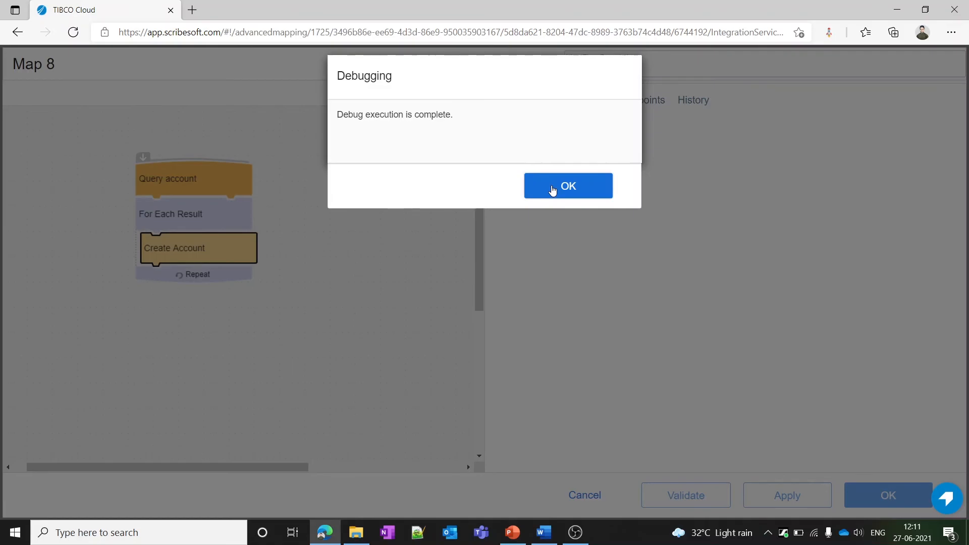
left_click(551, 190)
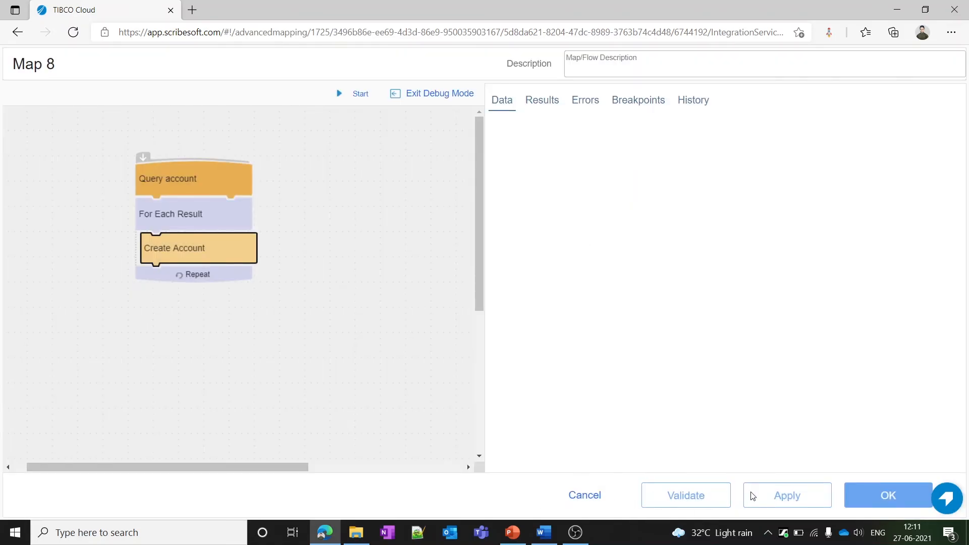
left_click(439, 94)
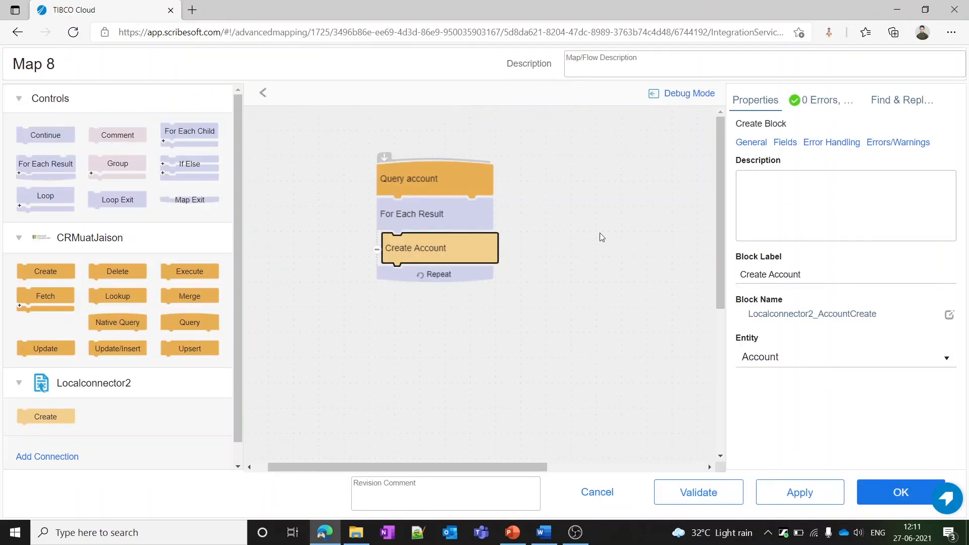
Switch to the DataExchange folder in File Explorer, examine the account names in Localfile using Notepad, and close the file.
left_click(908, 7)
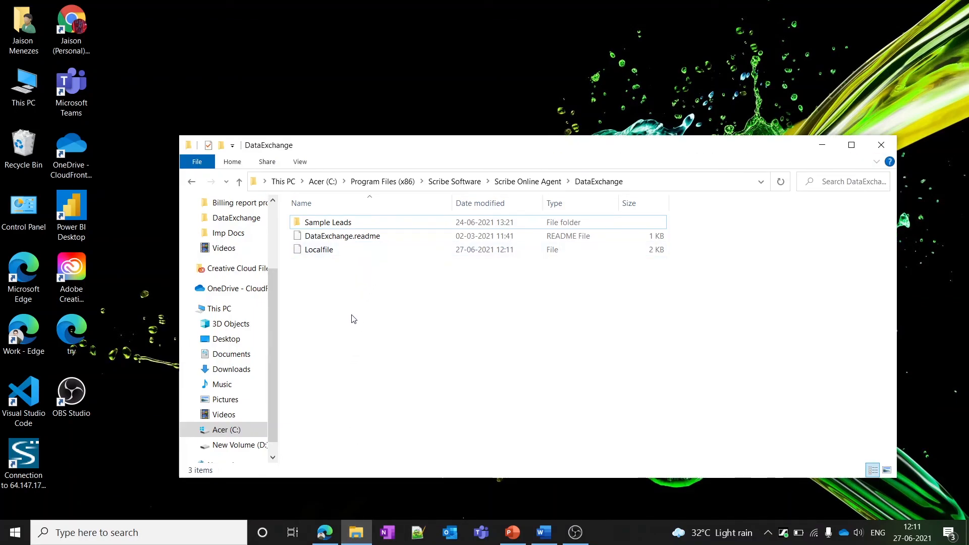
left_click(365, 249)
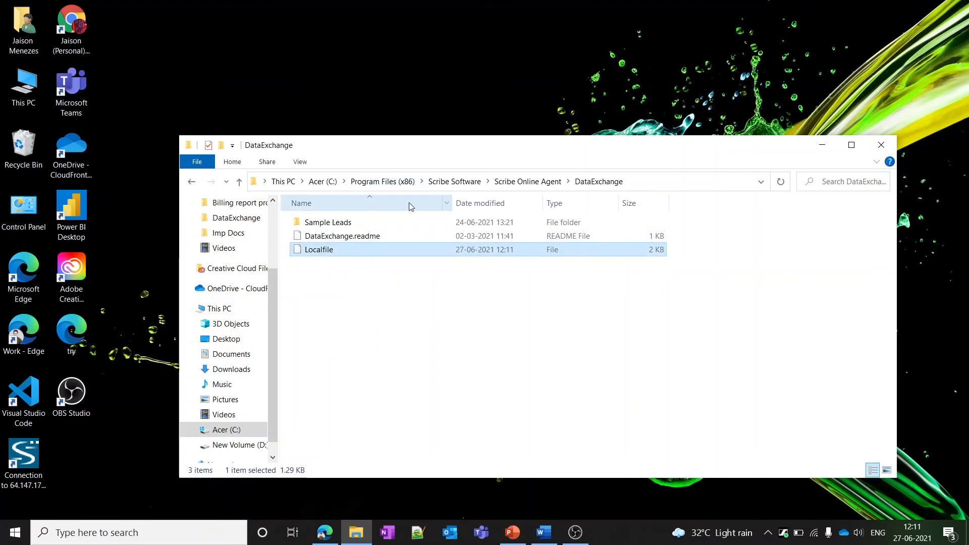
double_click(428, 255)
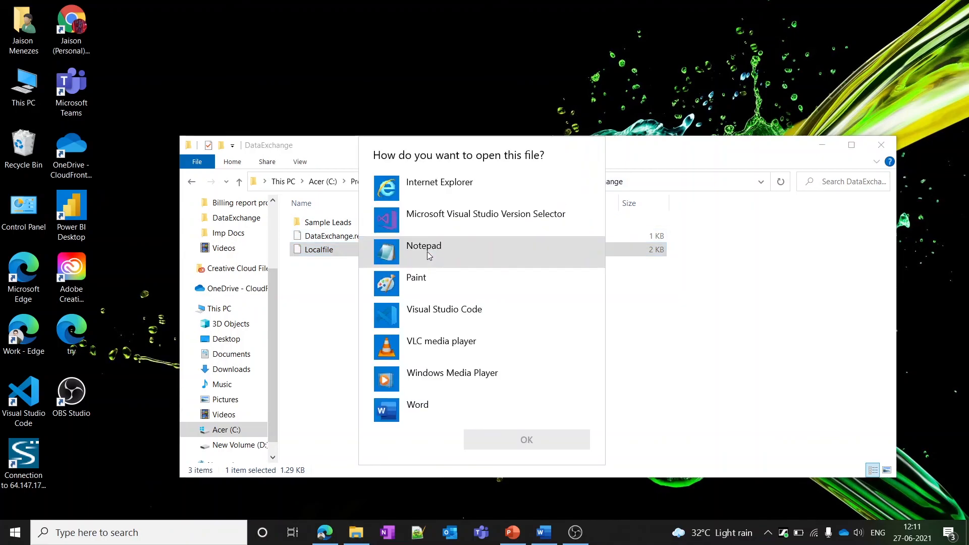
left_click(420, 255)
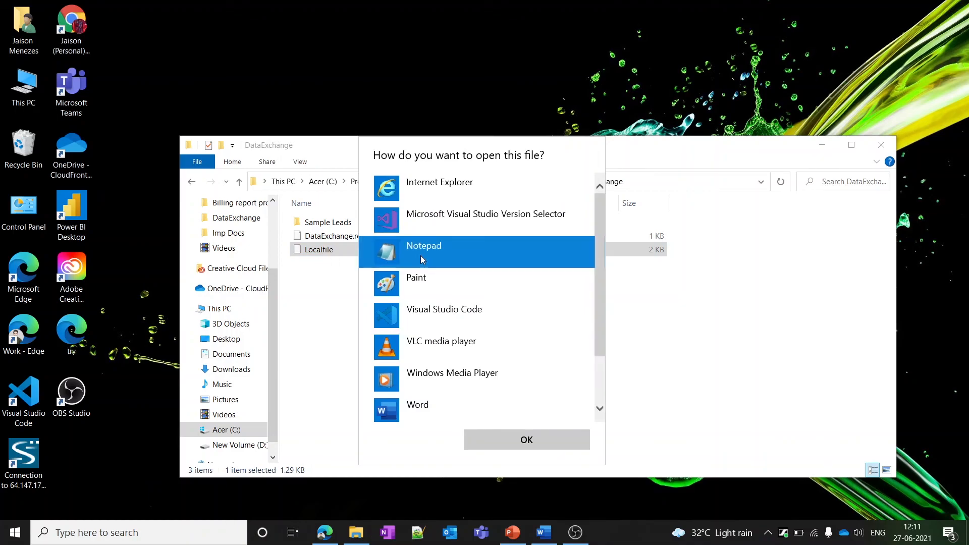
left_click(512, 439)
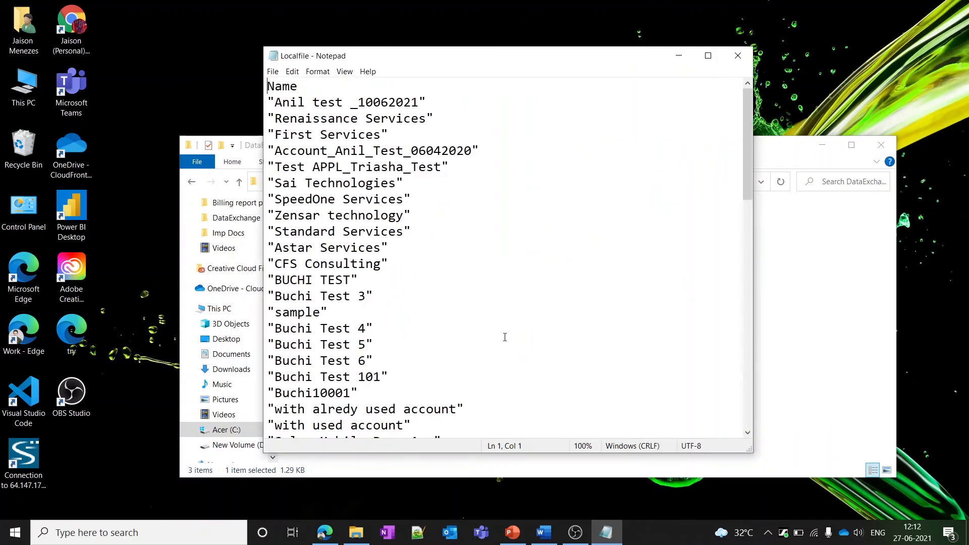
scroll(499, 319, "down", 3)
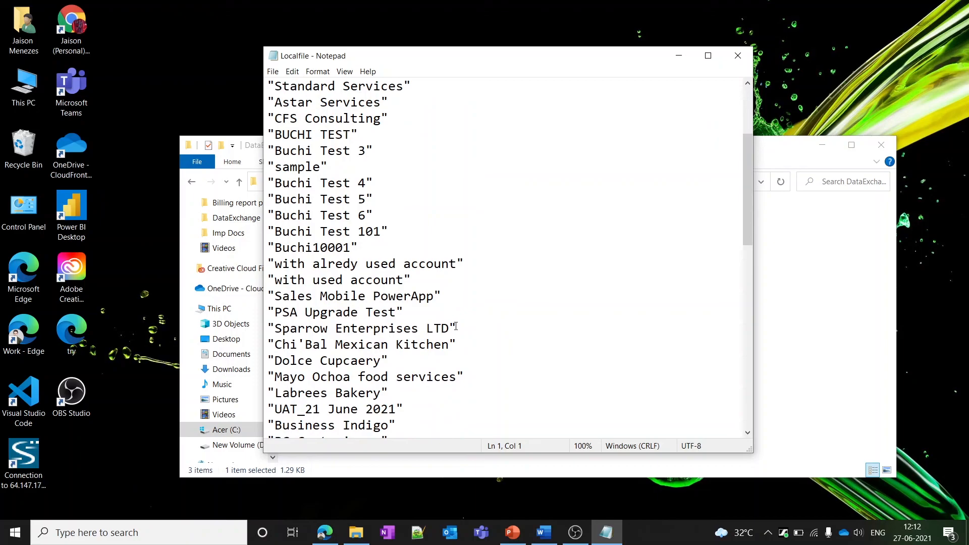
scroll(456, 326, "down", 12)
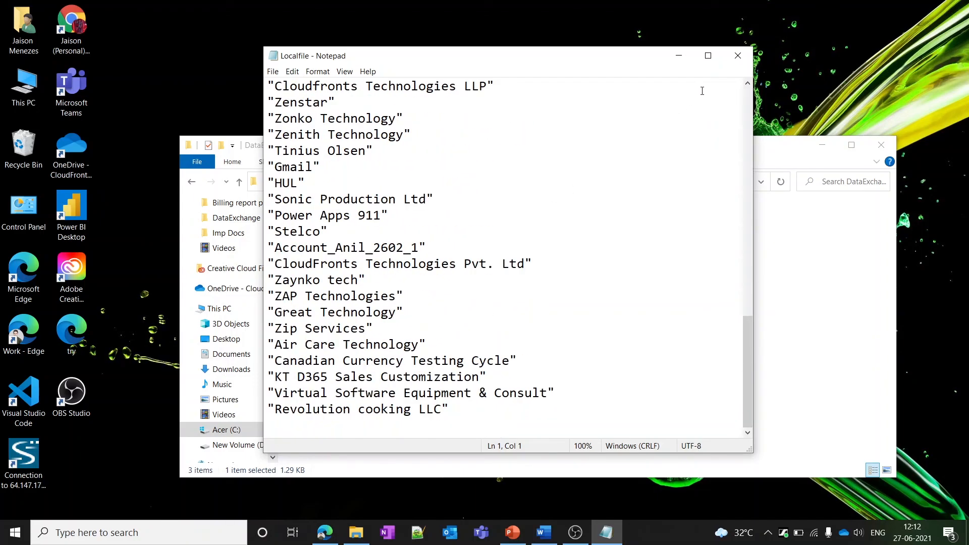
left_click(738, 56)
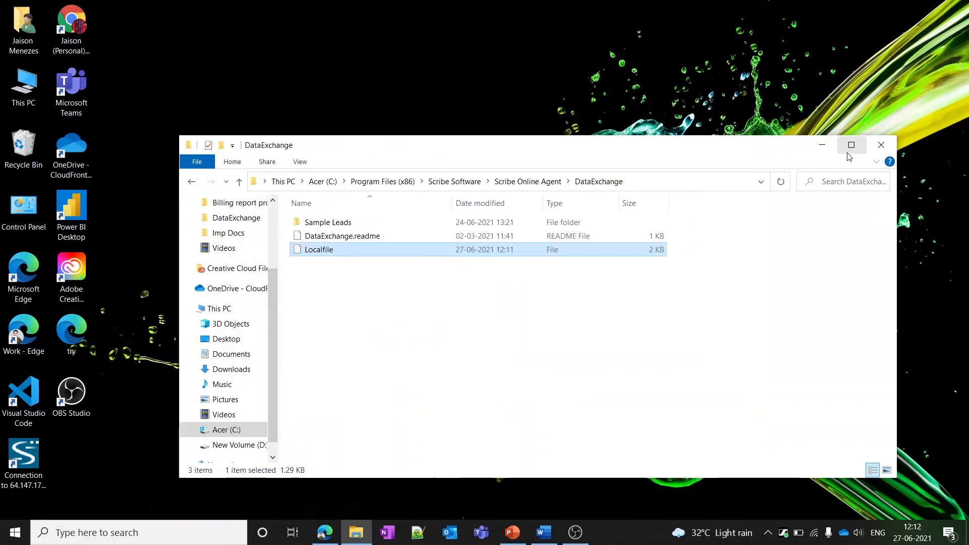